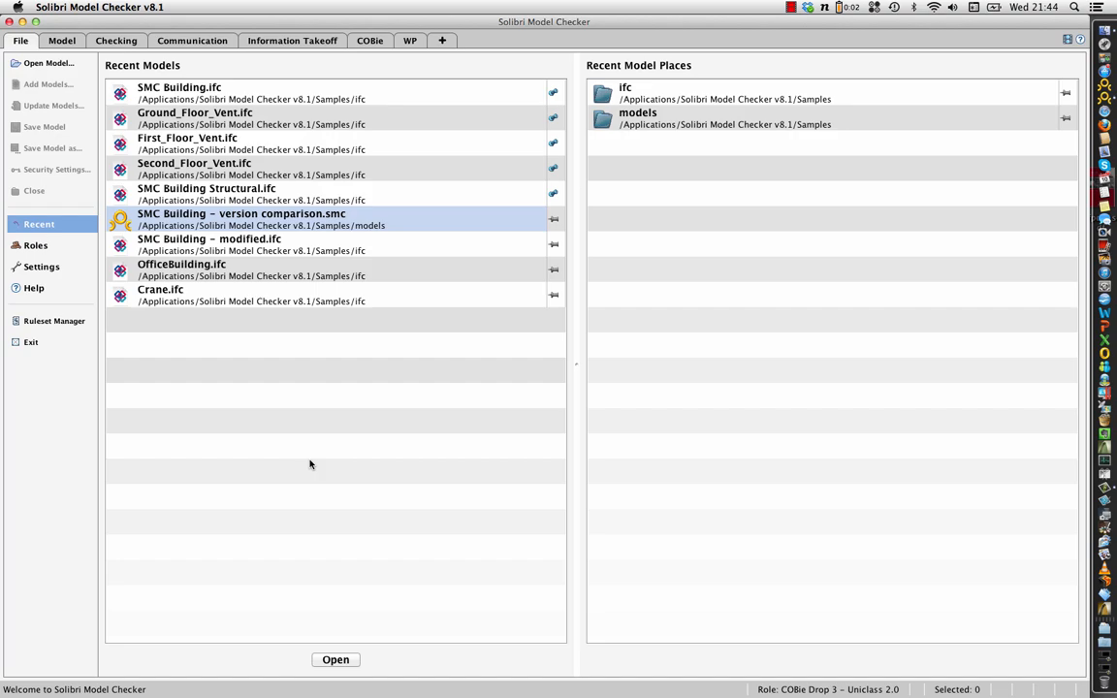
{"action": "left_click", "coordinate": [310, 464]}
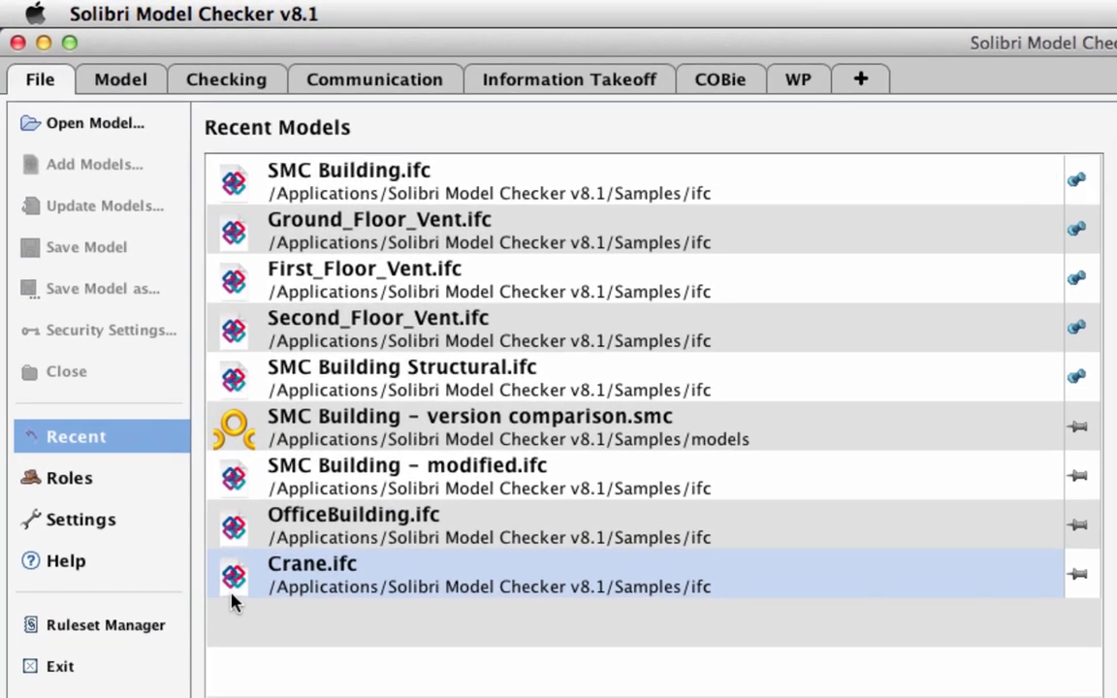
{"action": "left_click", "coordinate": [130, 337]}
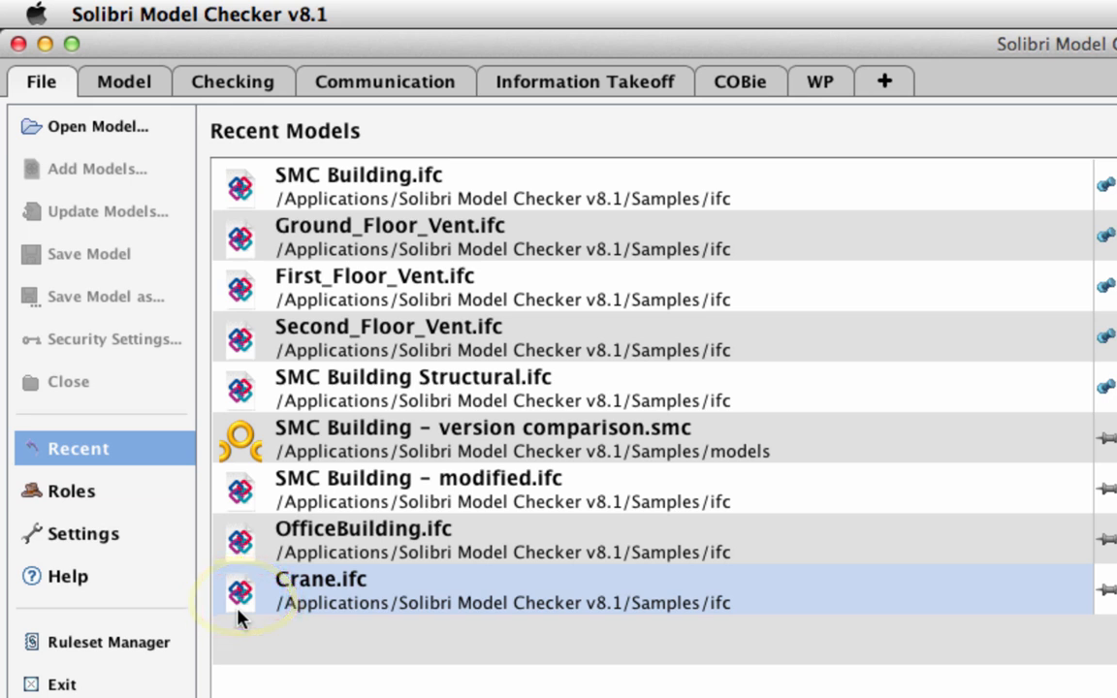
{"action": "left_click", "coordinate": [244, 444]}
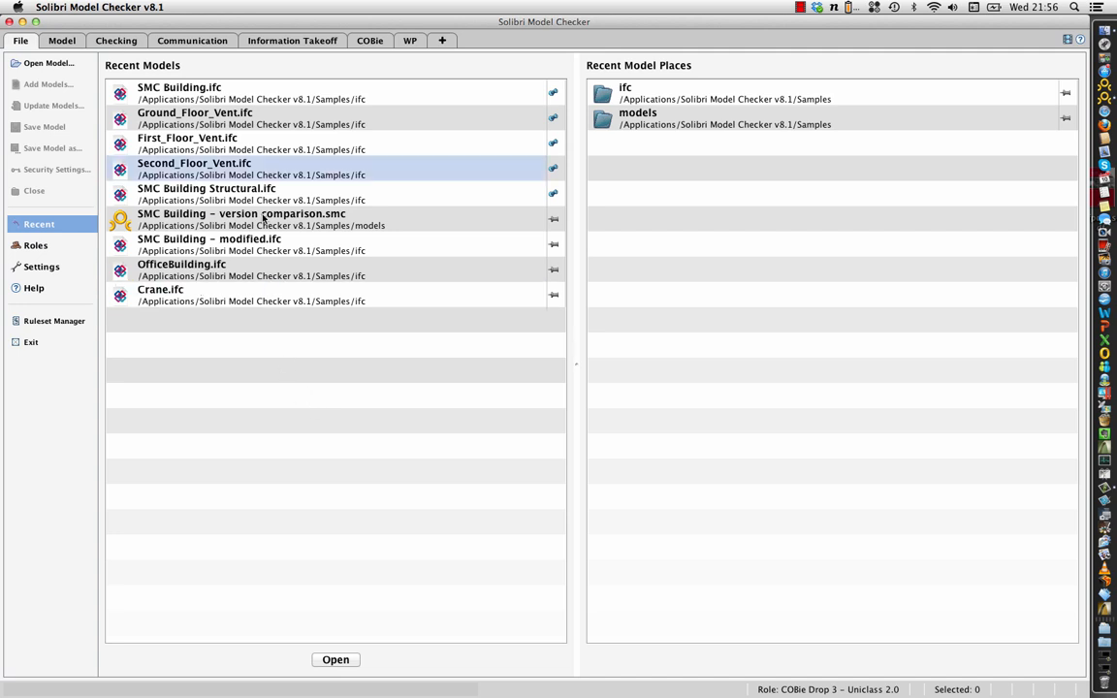
- Open the recent model SMC Building.ifc and give it the short name Arch, accepting the Architectural discipline
{"action": "double_click", "coordinate": [256, 97]}
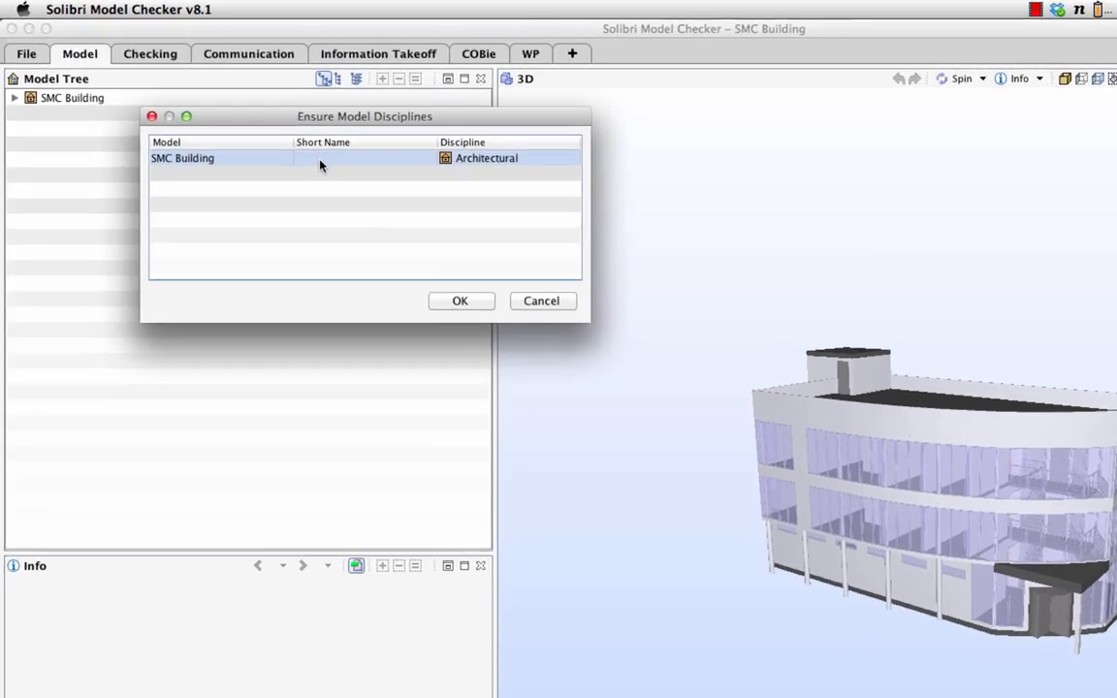
{"action": "double_click", "coordinate": [248, 122]}
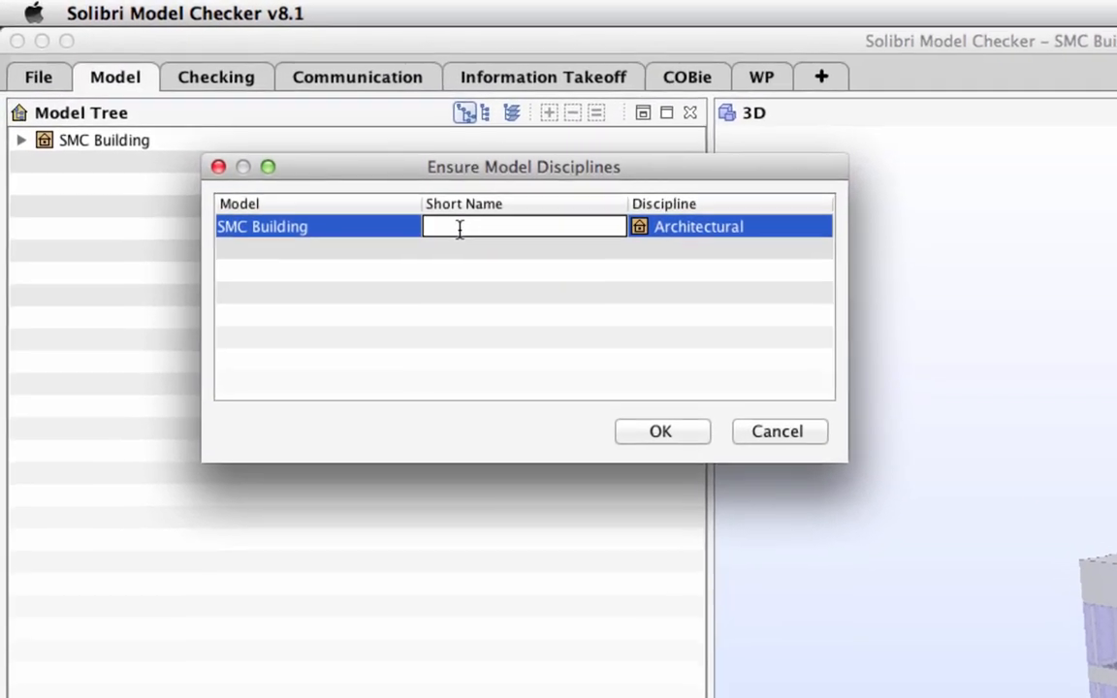
{"action": "type", "text": "Arch"}
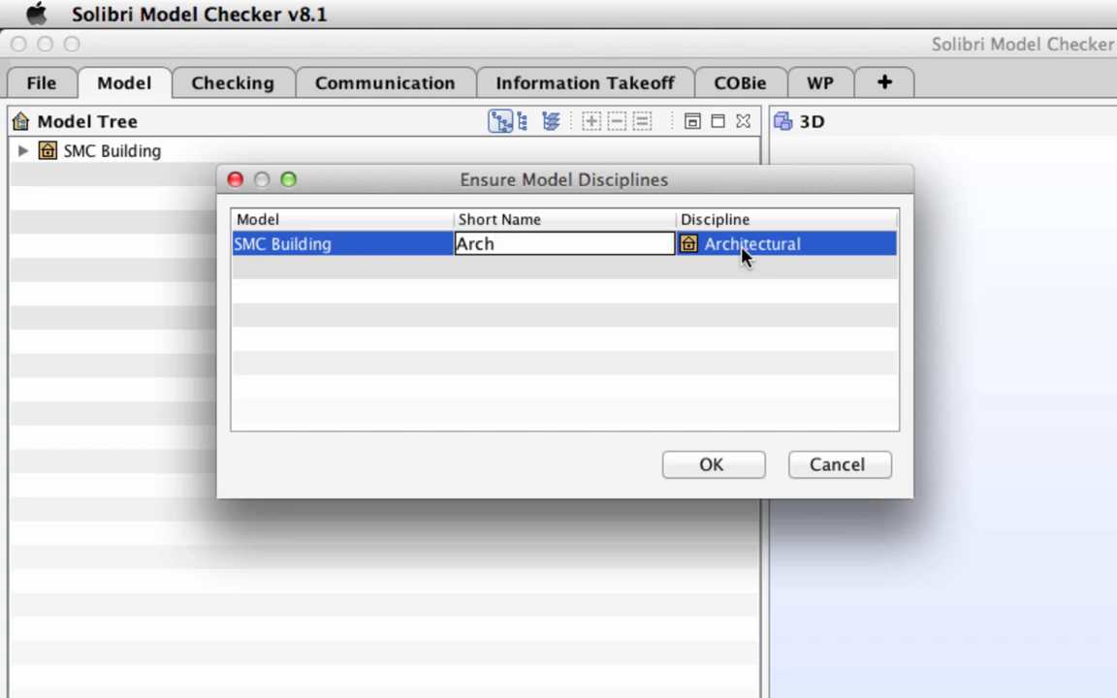
{"action": "left_click", "coordinate": [717, 464]}
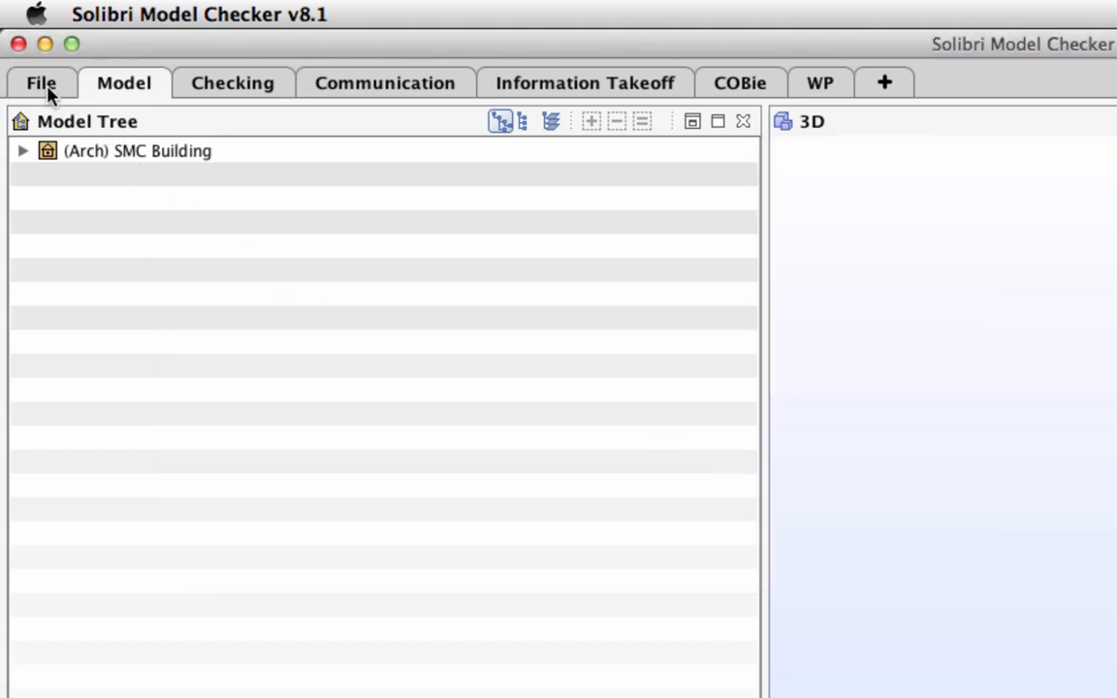
- Add the Ground_Floor_Vent, First_Floor_Vent, Second_Floor_Vent and SMC Building Structural IFC models, accepting their proposed short names and disciplines
{"action": "left_click", "coordinate": [43, 85]}
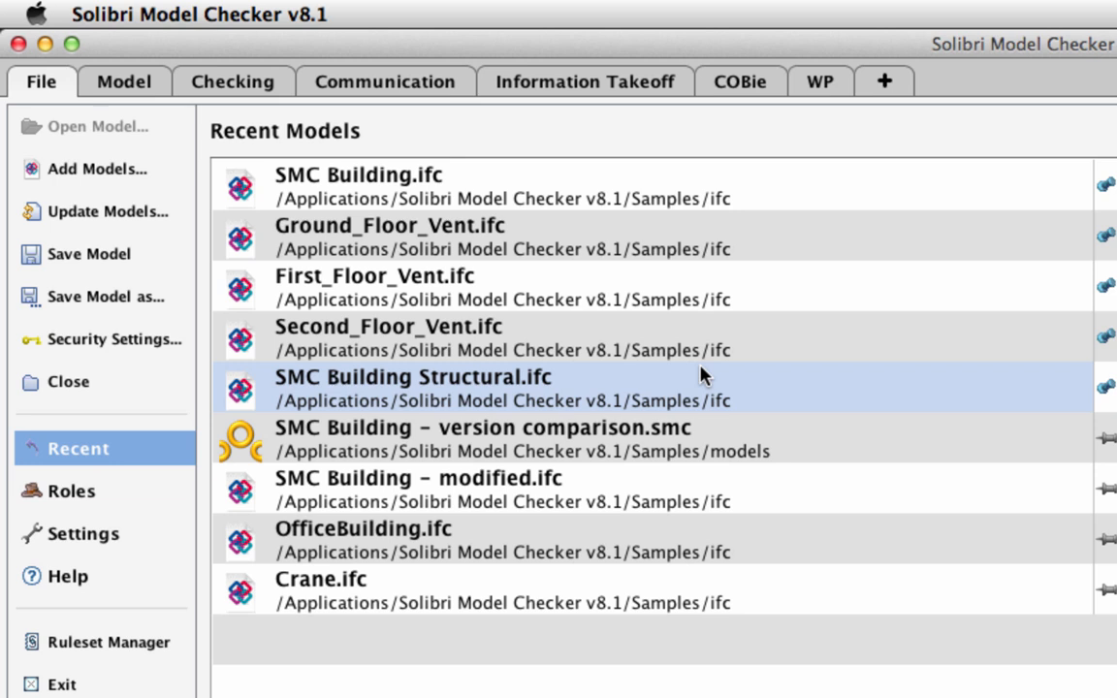
{"action": "left_click", "coordinate": [695, 248]}
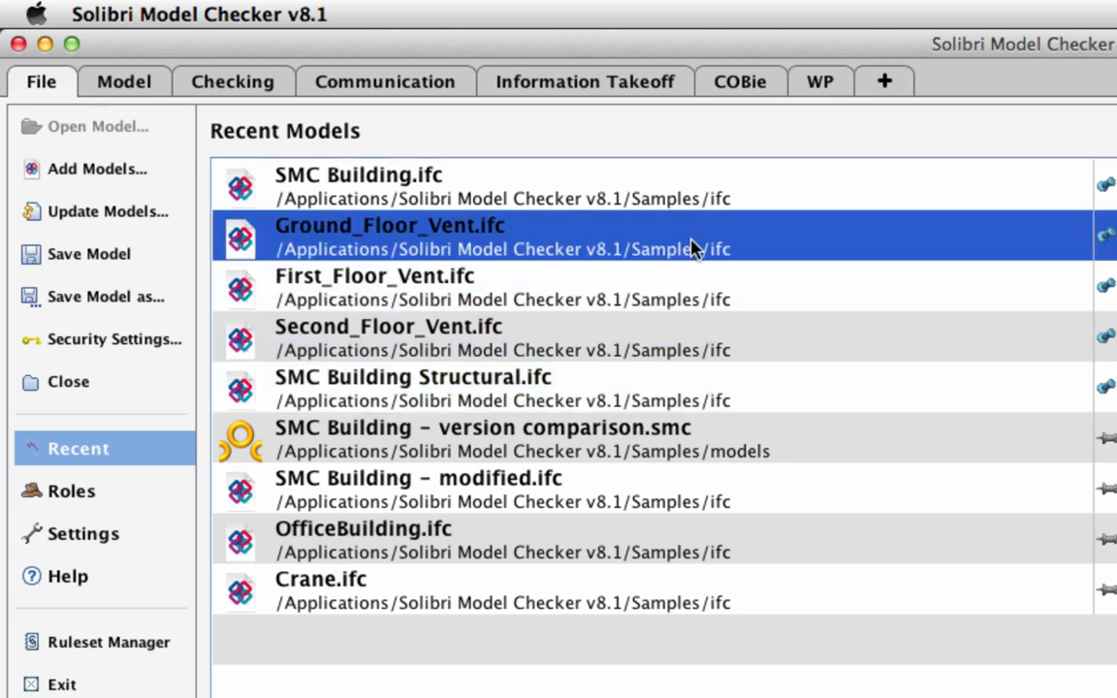
{"action": "key", "text": "shift+Down"}
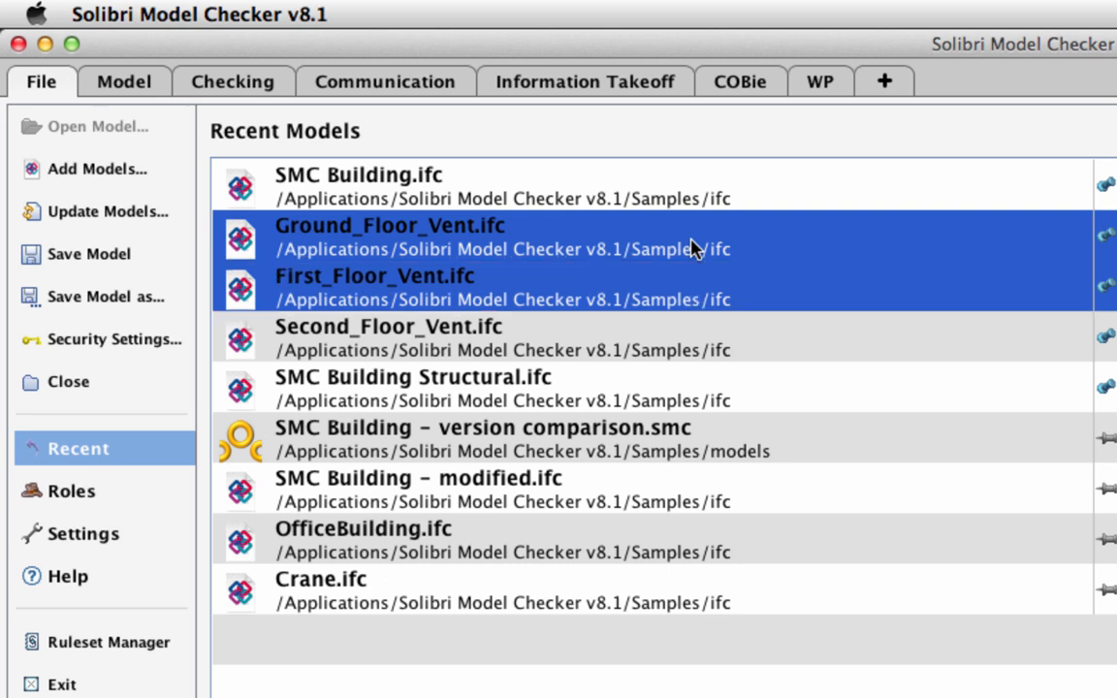
{"action": "key", "text": "shift+Down"}
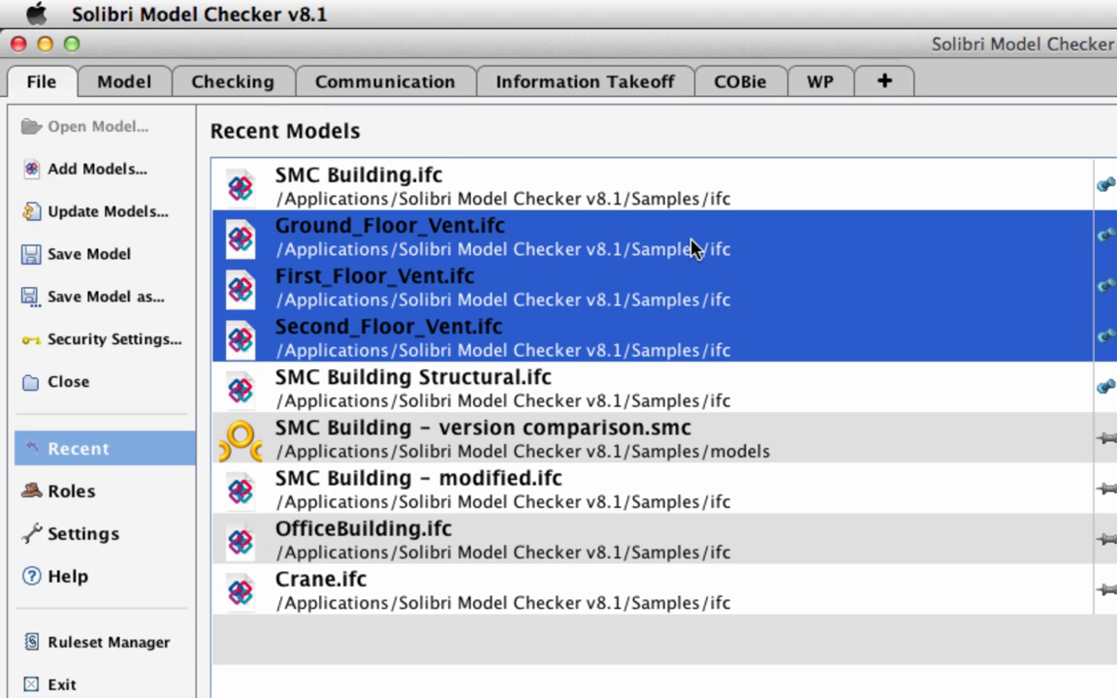
{"action": "key", "text": "shift+Down"}
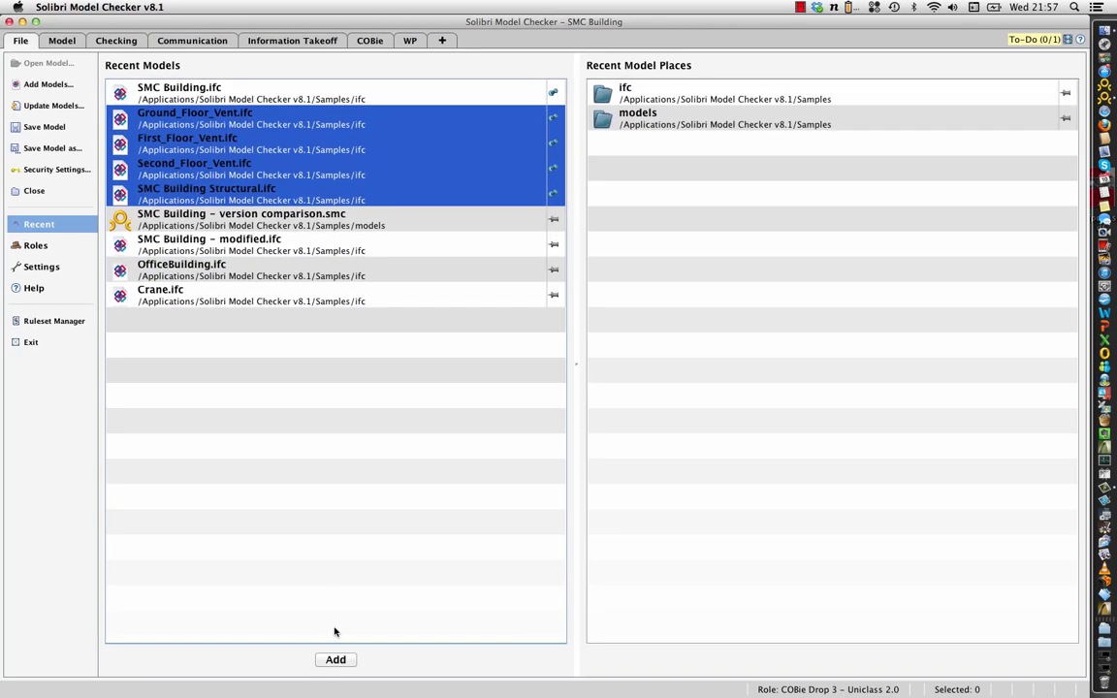
{"action": "left_click", "coordinate": [335, 659]}
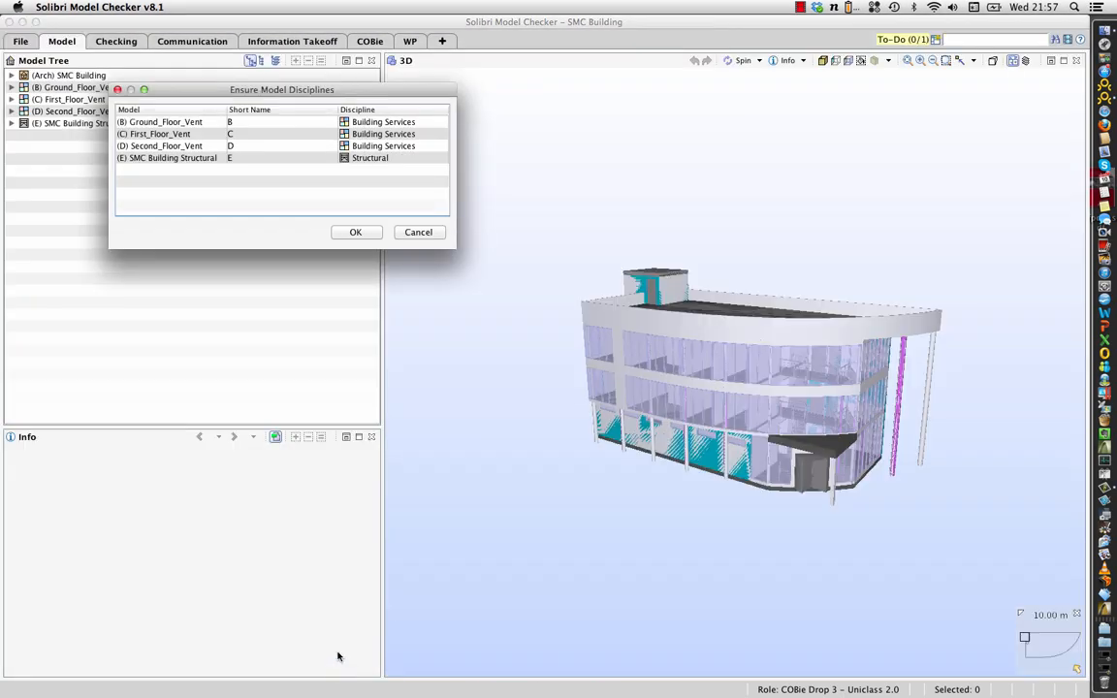
{"action": "left_click", "coordinate": [354, 233]}
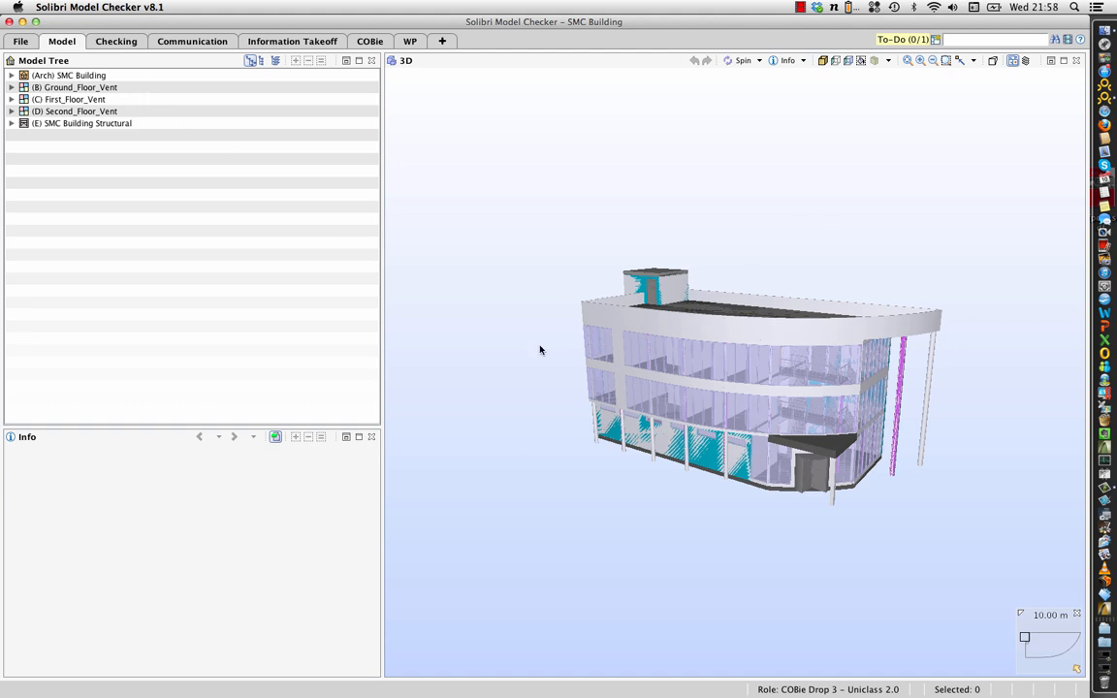
- Isolate the architectural SMC Building model in the 3D view, followed by the SMC Building Structural model
{"action": "mouse_move", "coordinate": [613, 341]}
{"action": "left_click", "coordinate": [165, 75]}
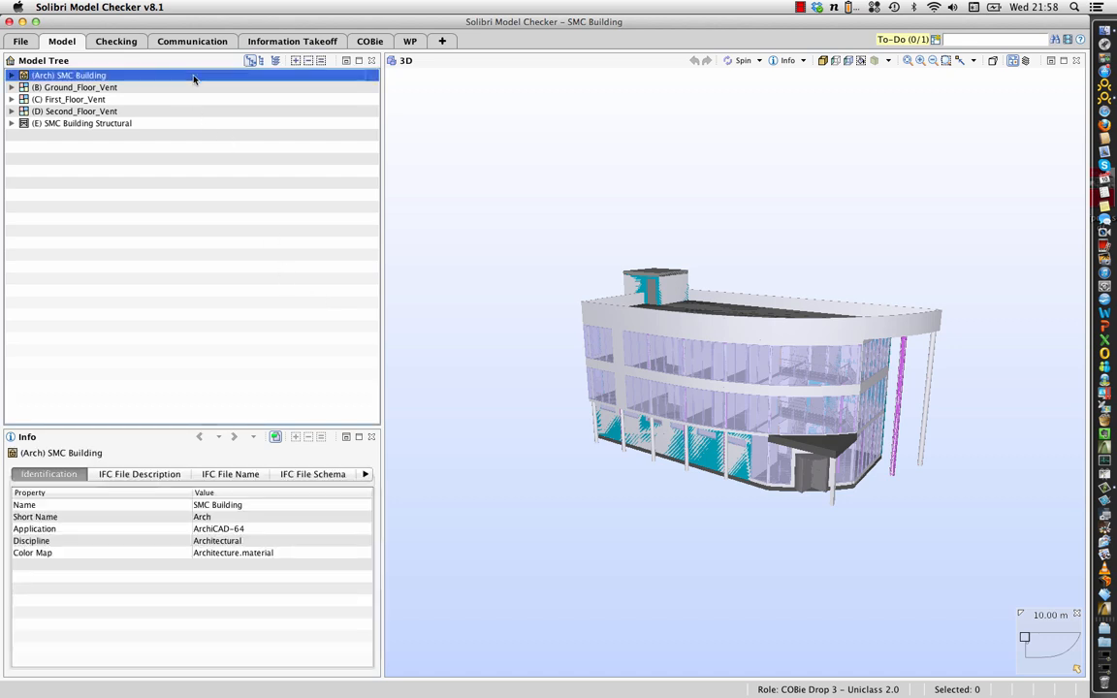
{"action": "left_click", "coordinate": [322, 60]}
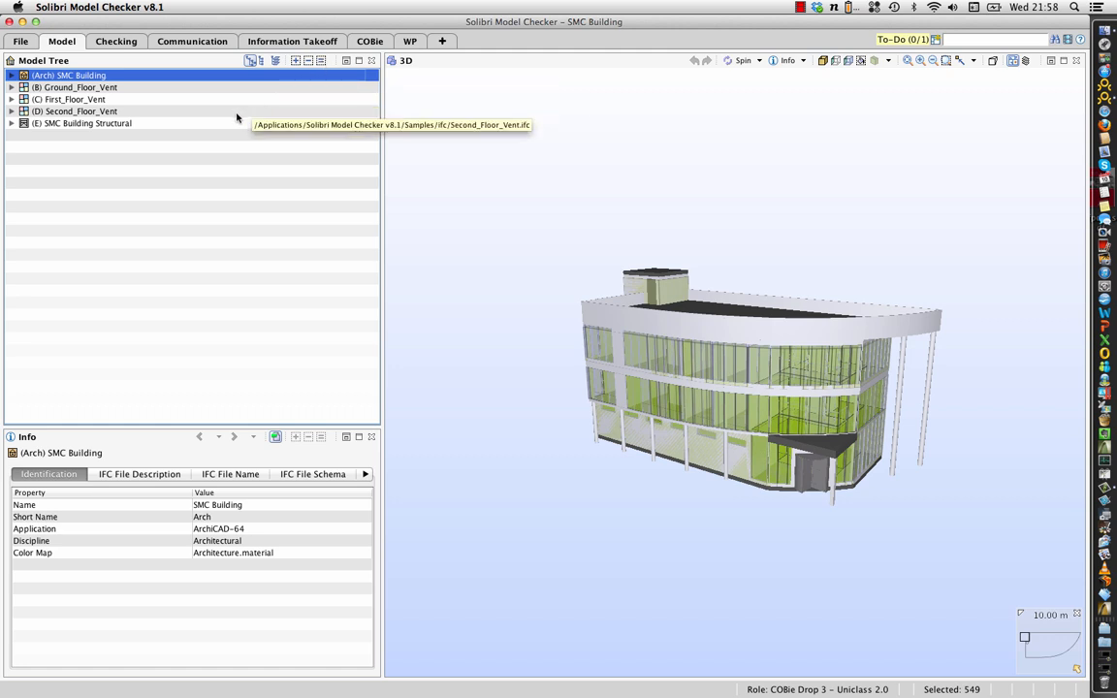
{"action": "left_click", "coordinate": [142, 123]}
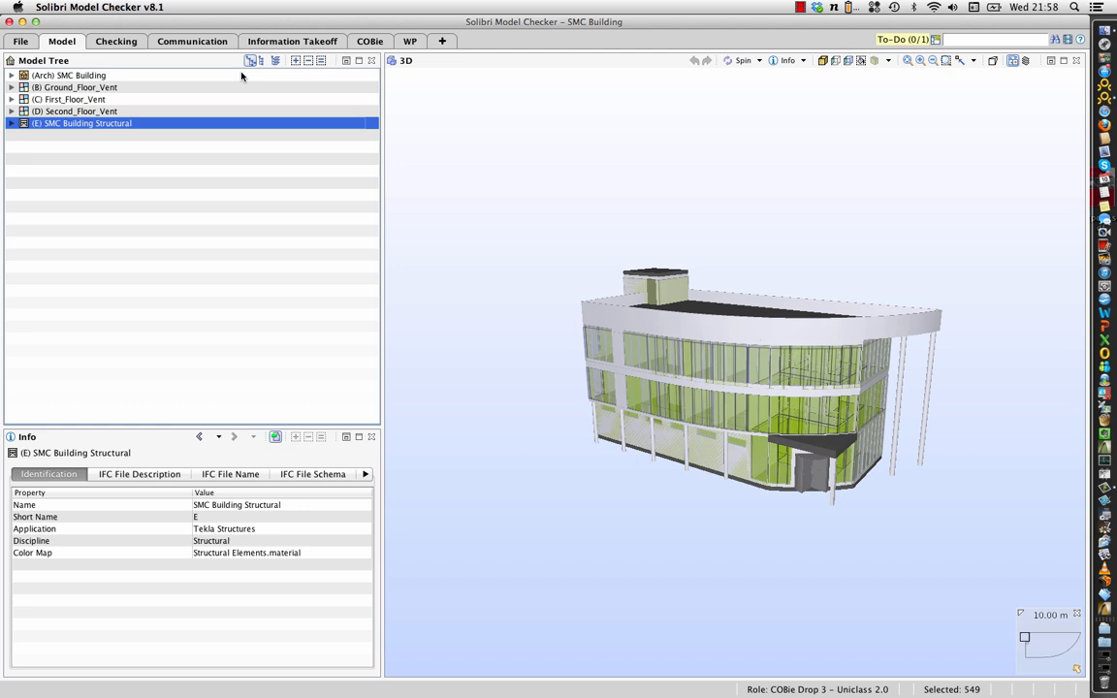
{"action": "left_click", "coordinate": [320, 61]}
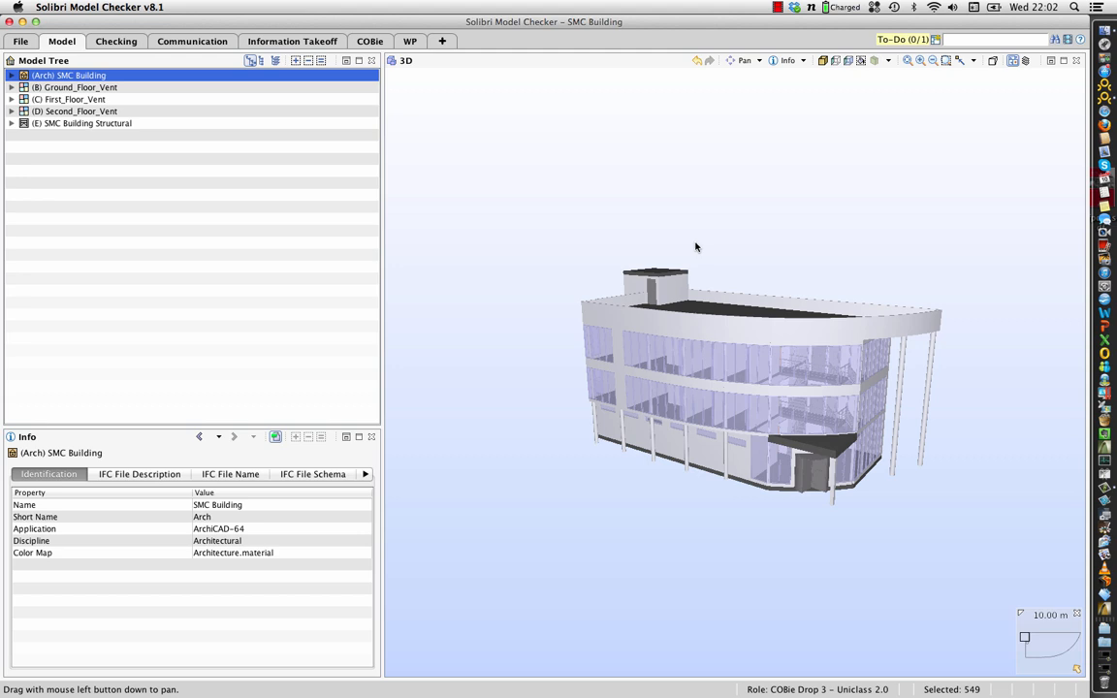
- Inspect the architectural building's exterior in 3D by panning, spinning, and zooming in and out
{"action": "left_click_drag", "start_coordinate": [677, 249], "coordinate": [591, 278]}
{"action": "key", "text": "s"}
{"action": "left_click_drag", "start_coordinate": [693, 365], "coordinate": [690, 391]}
{"action": "scroll", "coordinate": [688, 391], "scroll_direction": "up", "scroll_amount": 5}
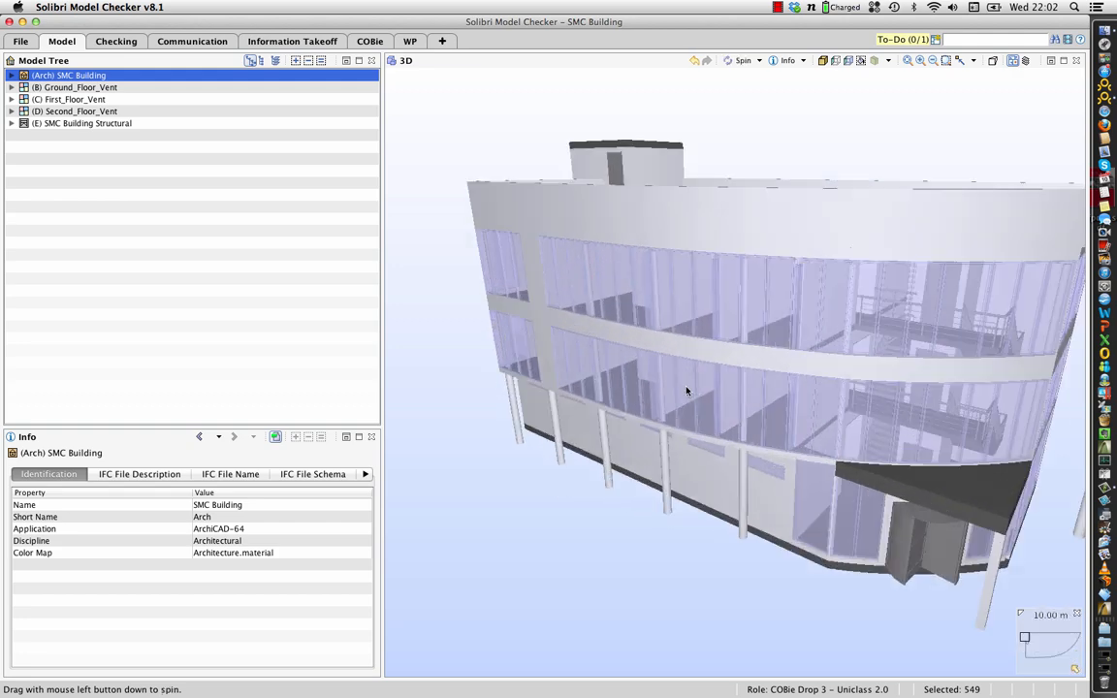
{"action": "scroll", "coordinate": [688, 392], "scroll_direction": "down", "scroll_amount": 6}
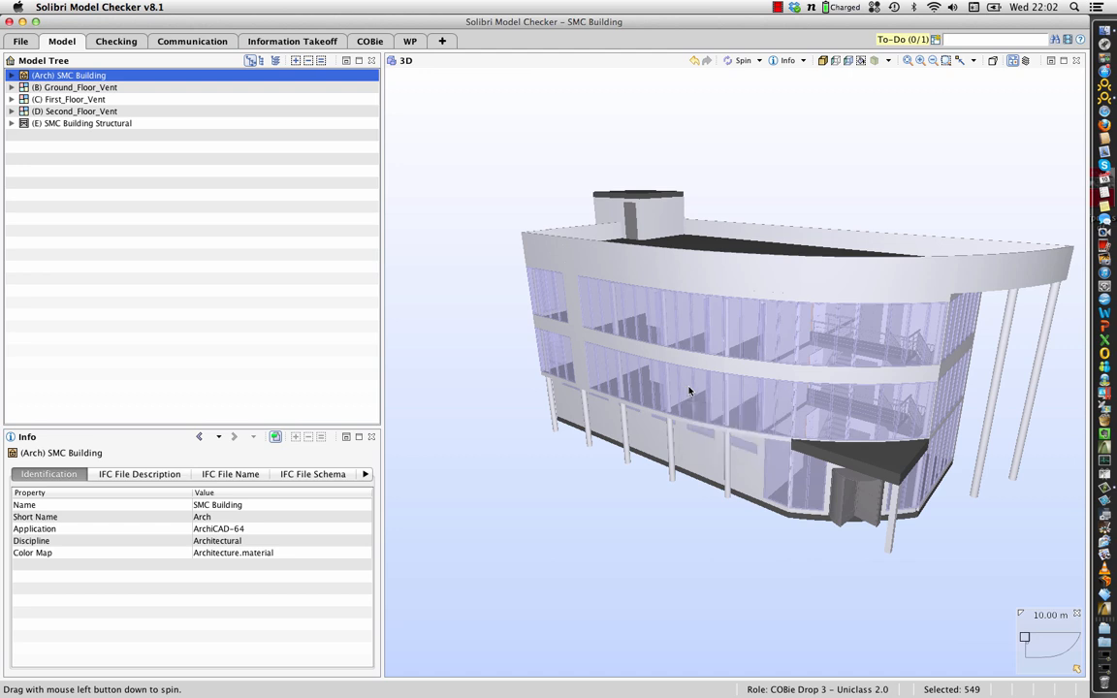
- Explore the building interior in game mode, enlarging the navigation map and moving to another spot on the ground floor
{"action": "key", "text": "g"}
{"action": "left_click_drag", "start_coordinate": [1021, 613], "coordinate": [927, 549]}
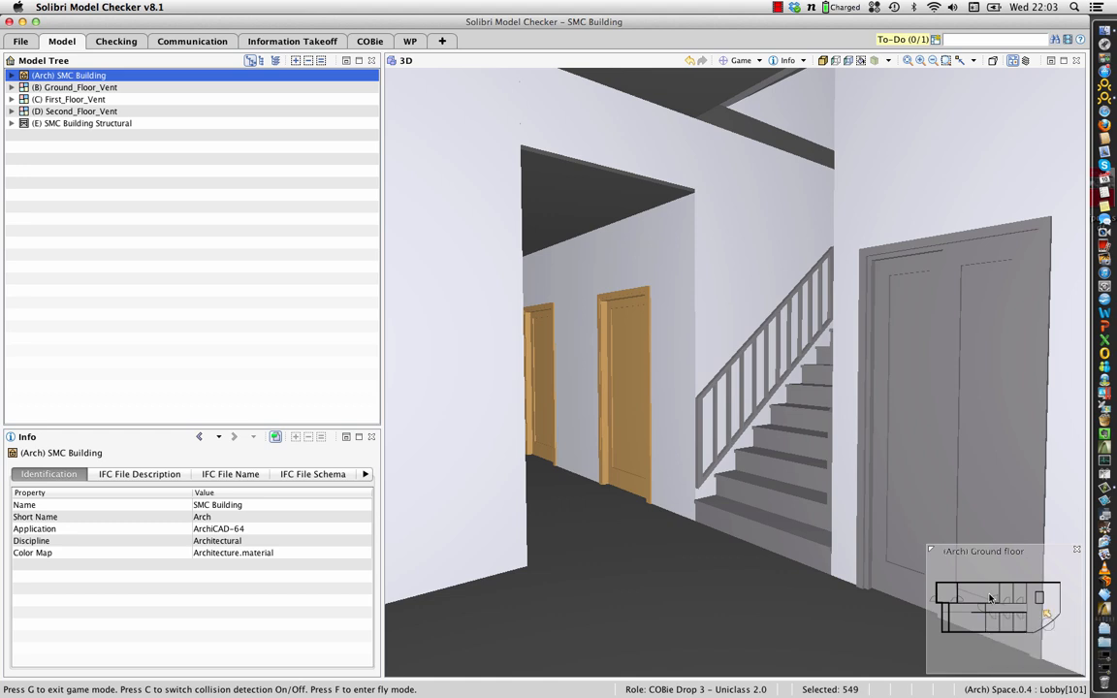
{"action": "mouse_move", "coordinate": [992, 598]}
{"action": "left_click", "coordinate": [991, 598]}
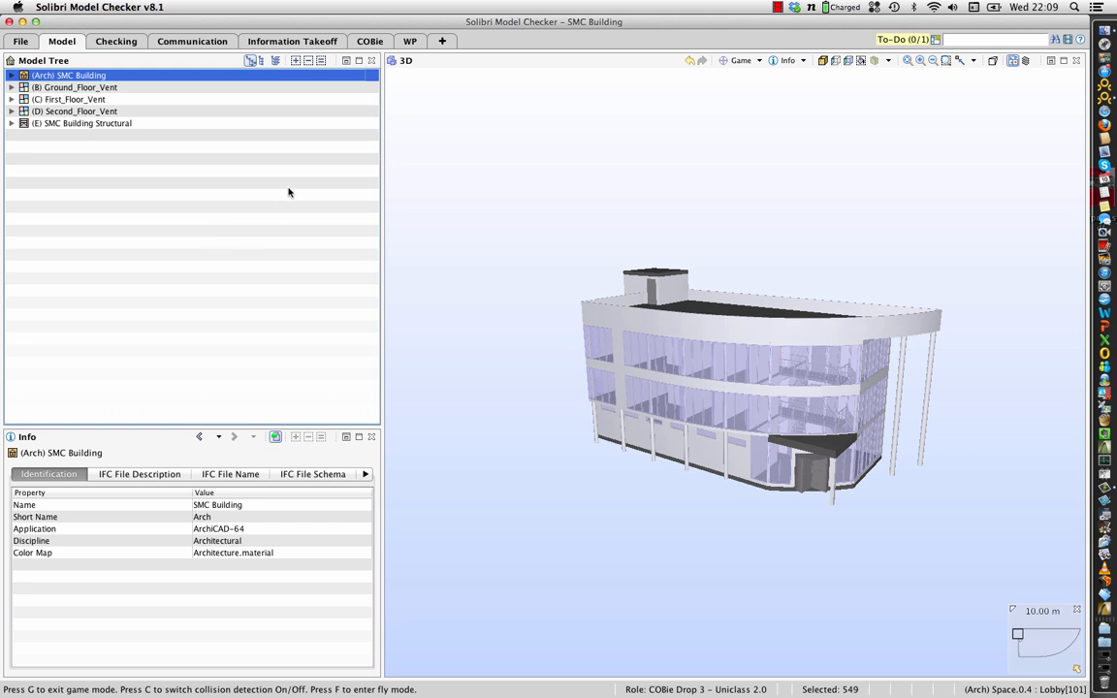
- Isolate the ground, first and second floor ventilation models together and spin the ductwork to view it from above
{"action": "left_click", "coordinate": [151, 87]}
{"action": "left_click", "coordinate": [147, 112], "text": "shift"}
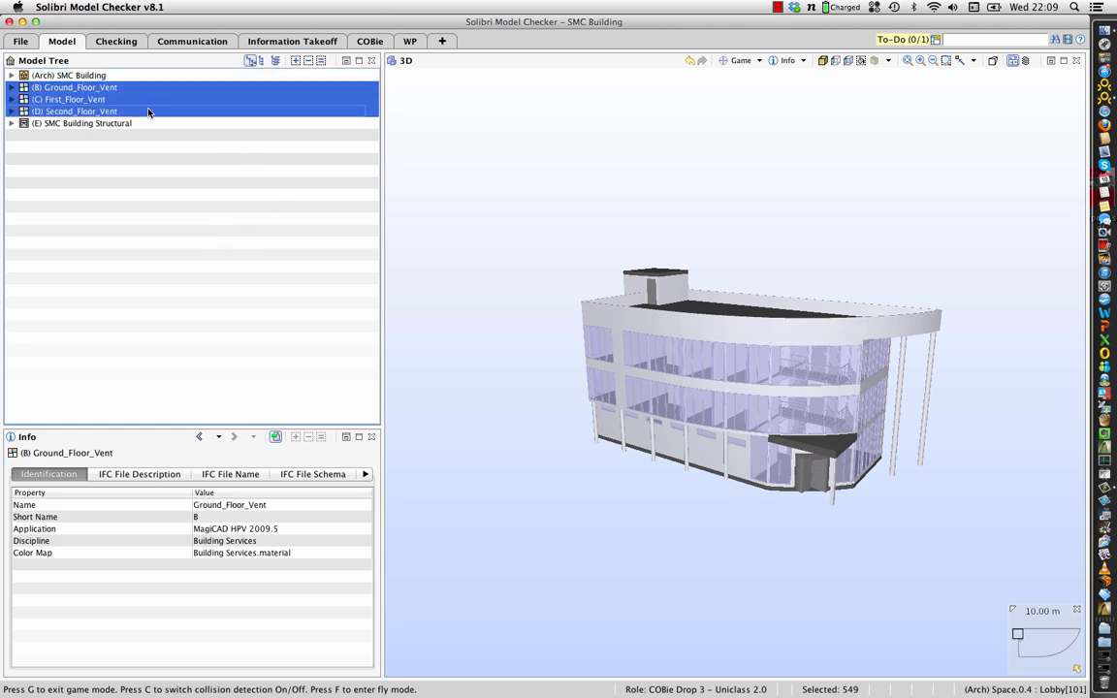
{"action": "left_click", "coordinate": [321, 61]}
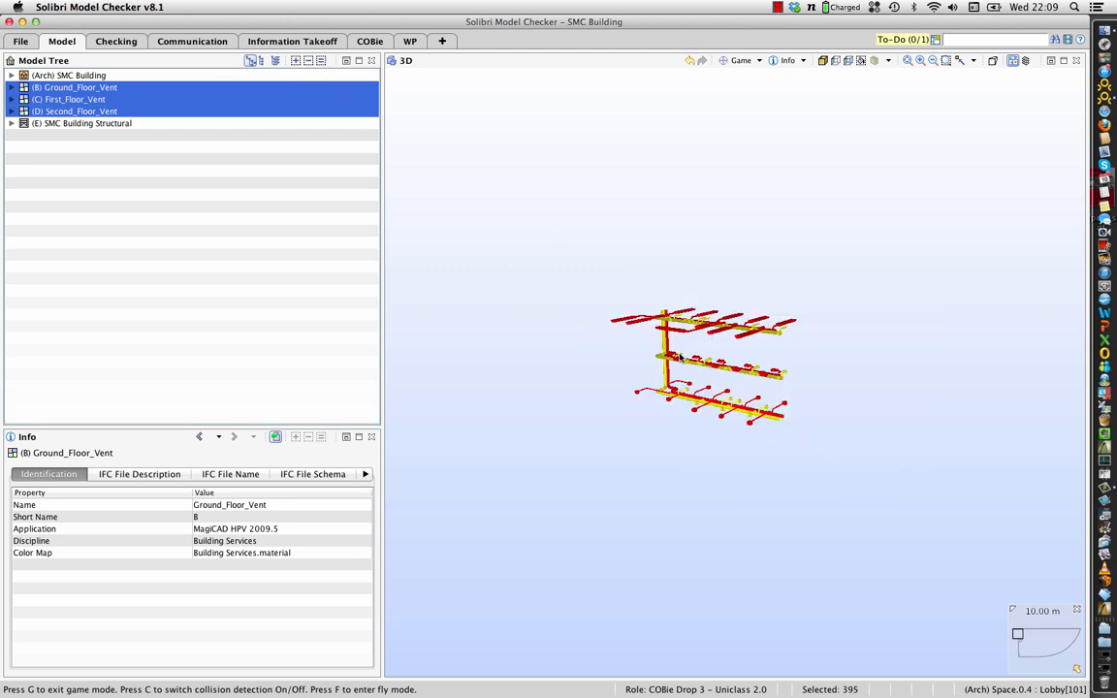
{"action": "key", "text": "g"}
{"action": "left_click_drag", "start_coordinate": [680, 358], "coordinate": [673, 392]}
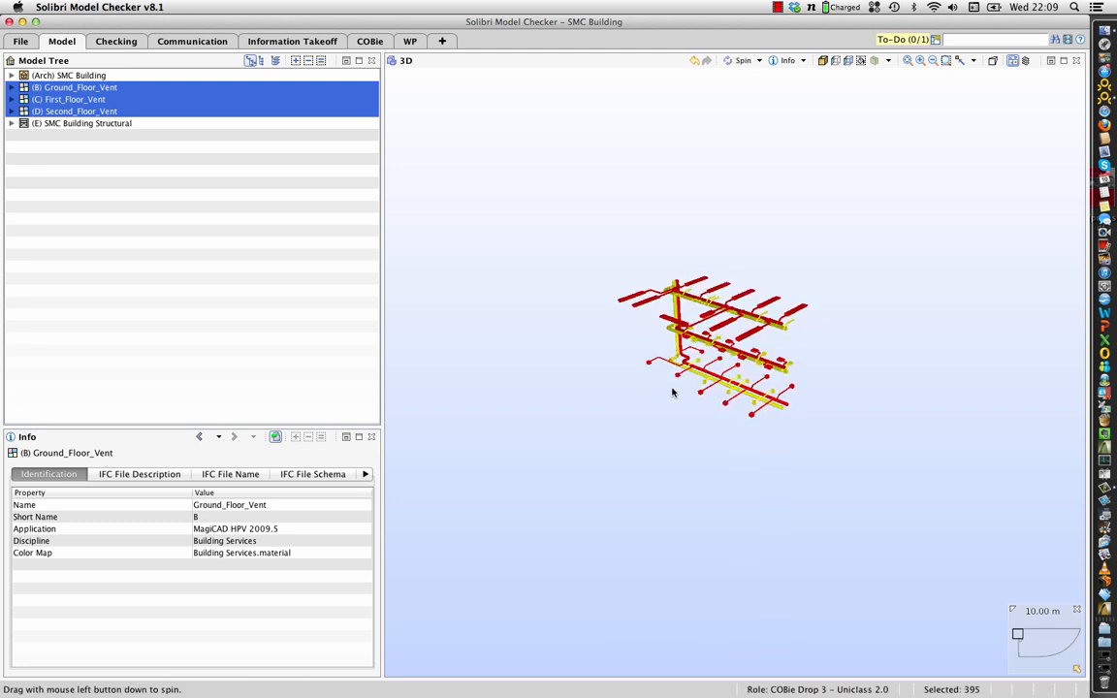
- Expand the architectural model down to its Ground floor components and isolate that floor's walls in the 3D view
{"action": "left_click", "coordinate": [116, 75]}
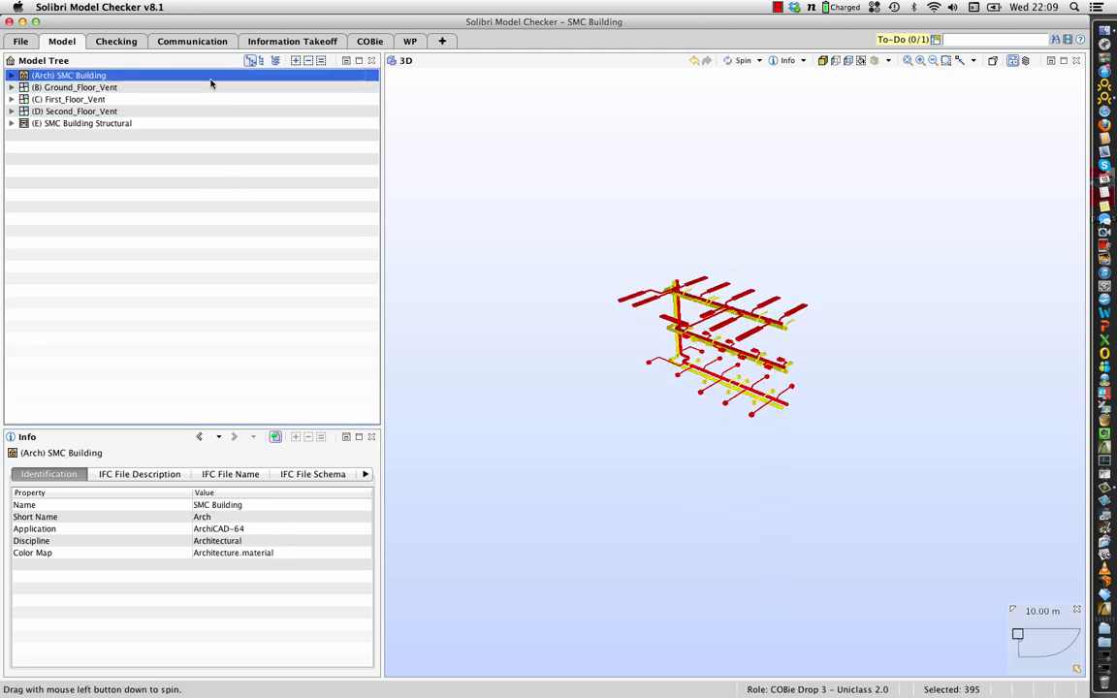
{"action": "double_click", "coordinate": [80, 78]}
{"action": "double_click", "coordinate": [82, 88]}
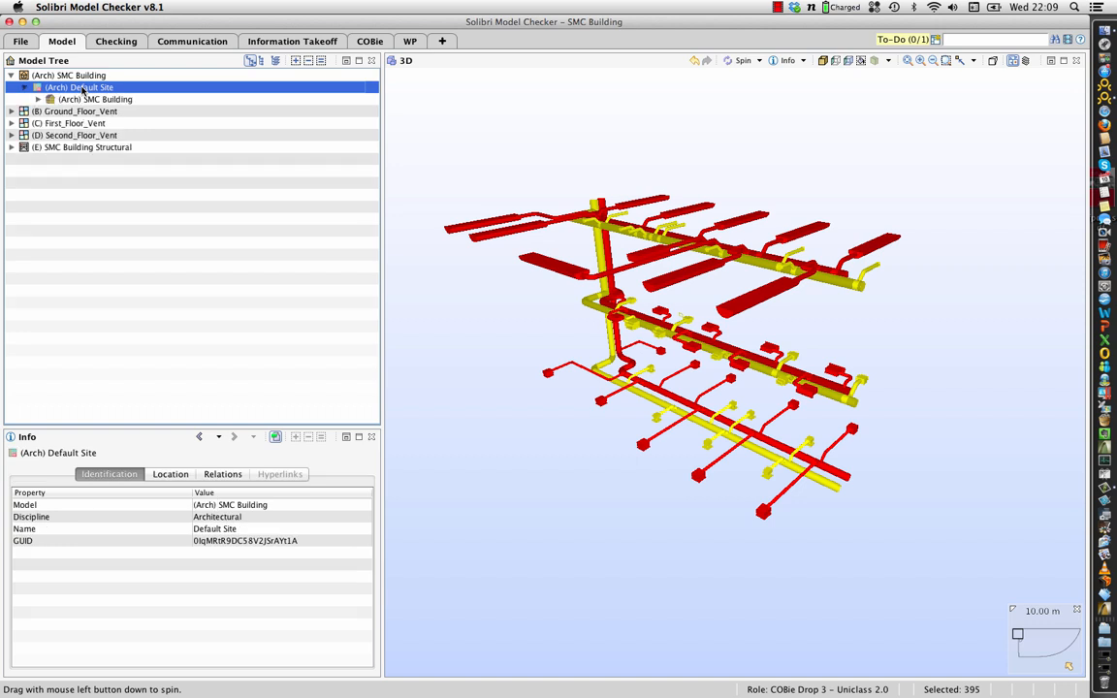
{"action": "double_click", "coordinate": [84, 99]}
{"action": "double_click", "coordinate": [109, 112]}
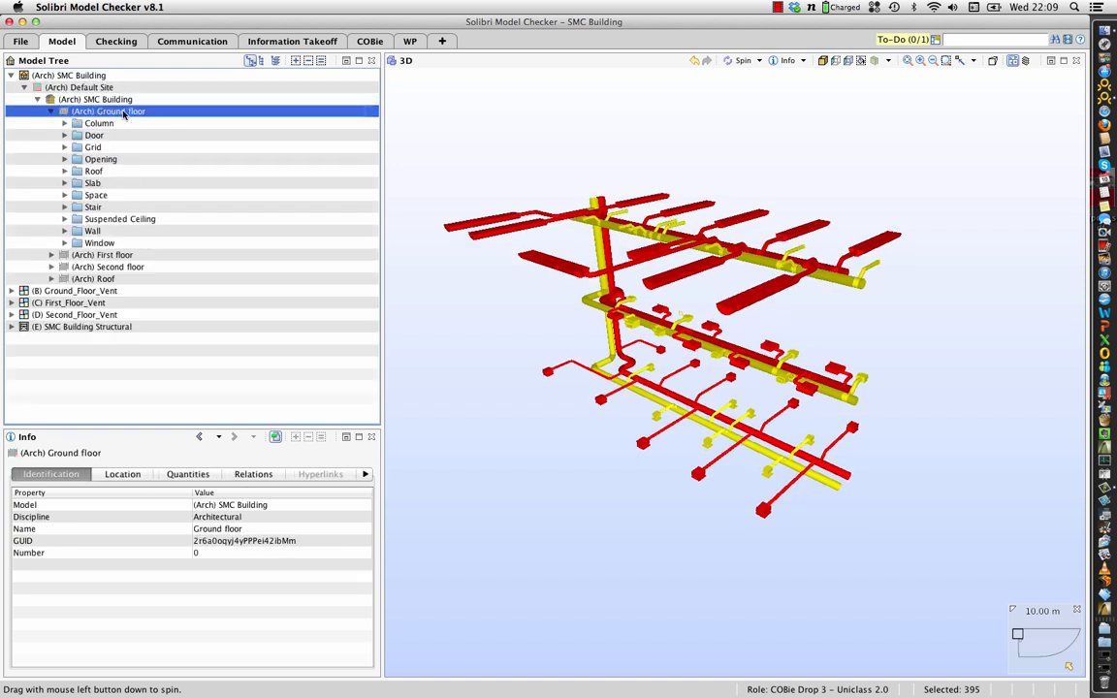
{"action": "left_click", "coordinate": [100, 229]}
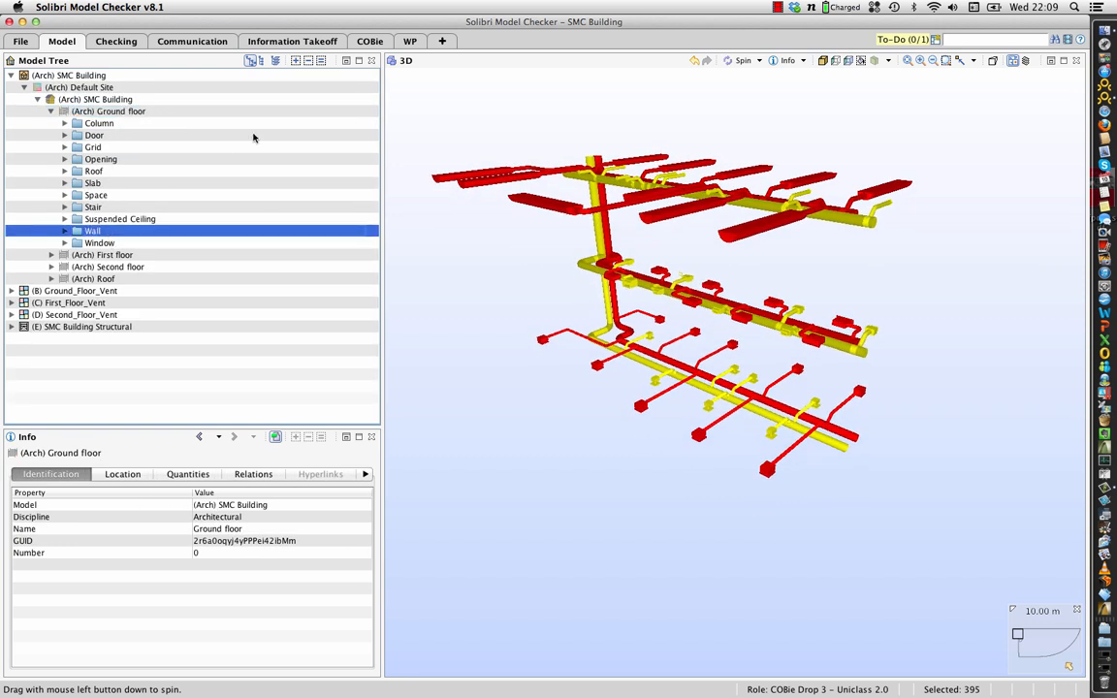
{"action": "left_click", "coordinate": [320, 61]}
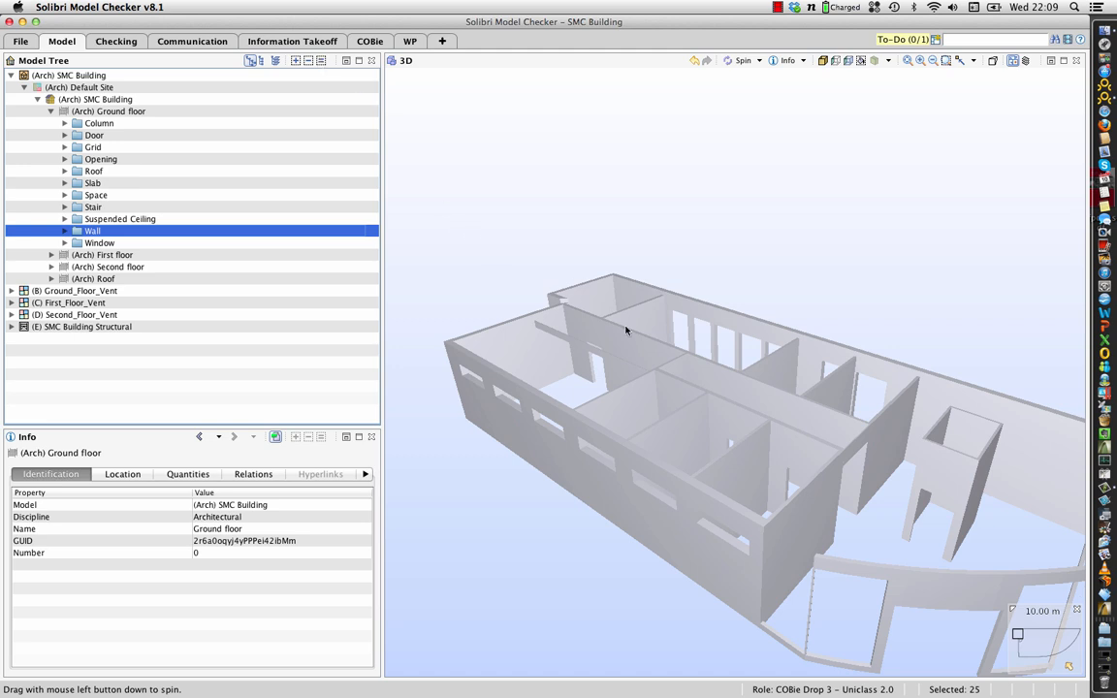
{"action": "scroll", "coordinate": [623, 324], "scroll_direction": "down", "scroll_amount": 3}
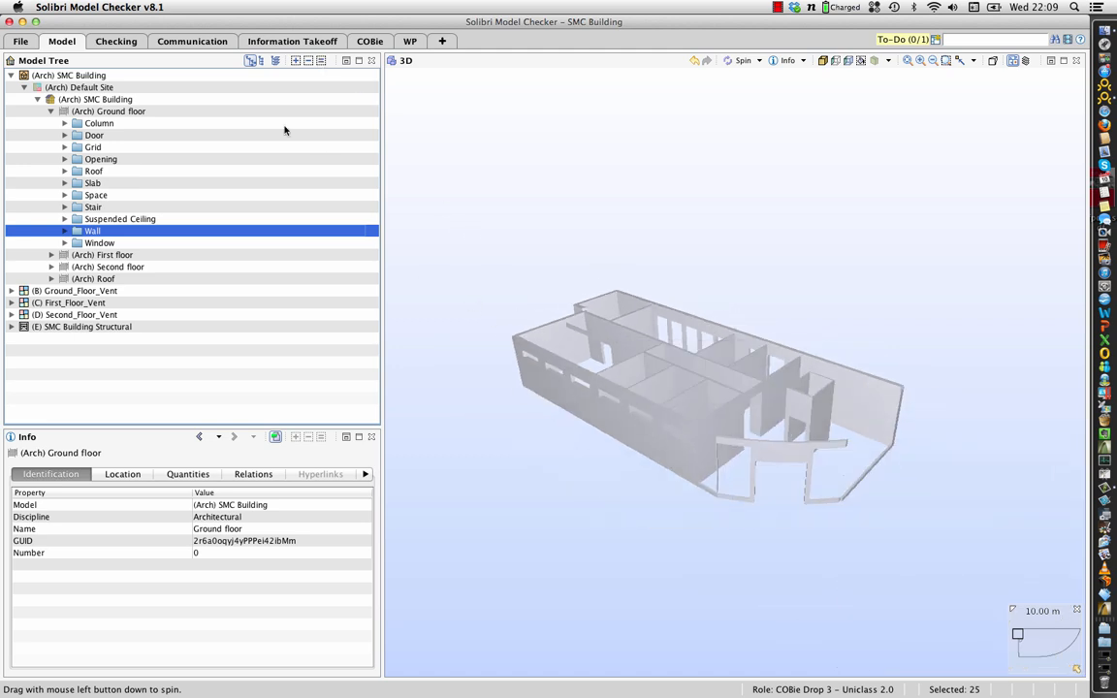
- Group the model tree by component type and isolate all walls of the building in the 3D view
{"action": "left_click", "coordinate": [262, 61]}
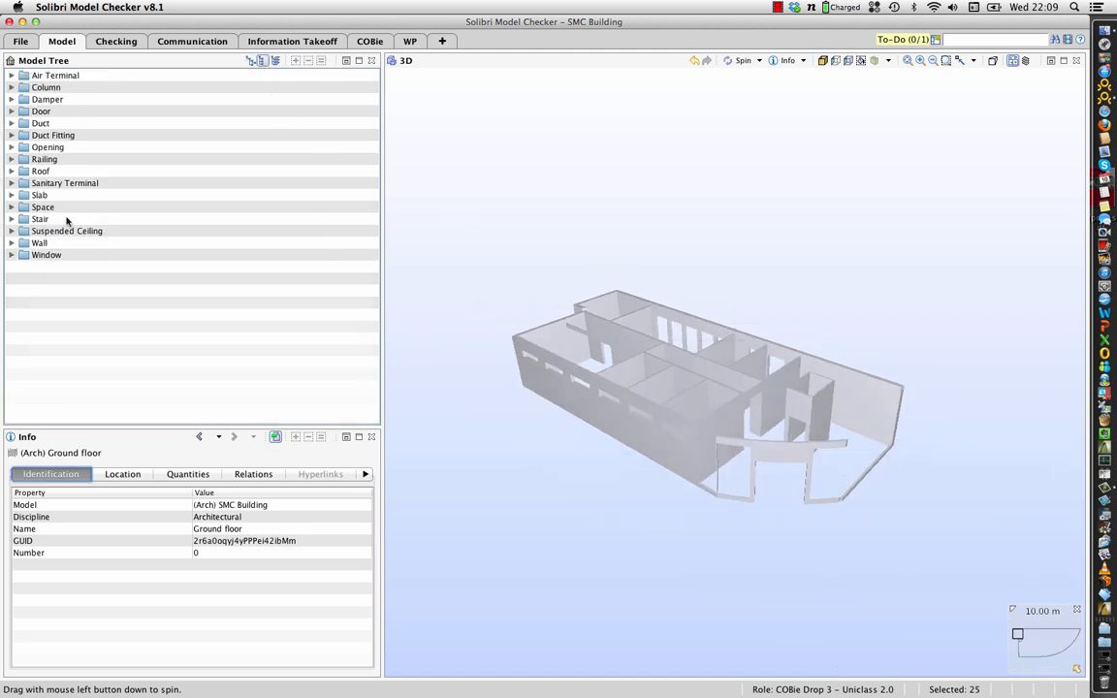
{"action": "left_click", "coordinate": [41, 242]}
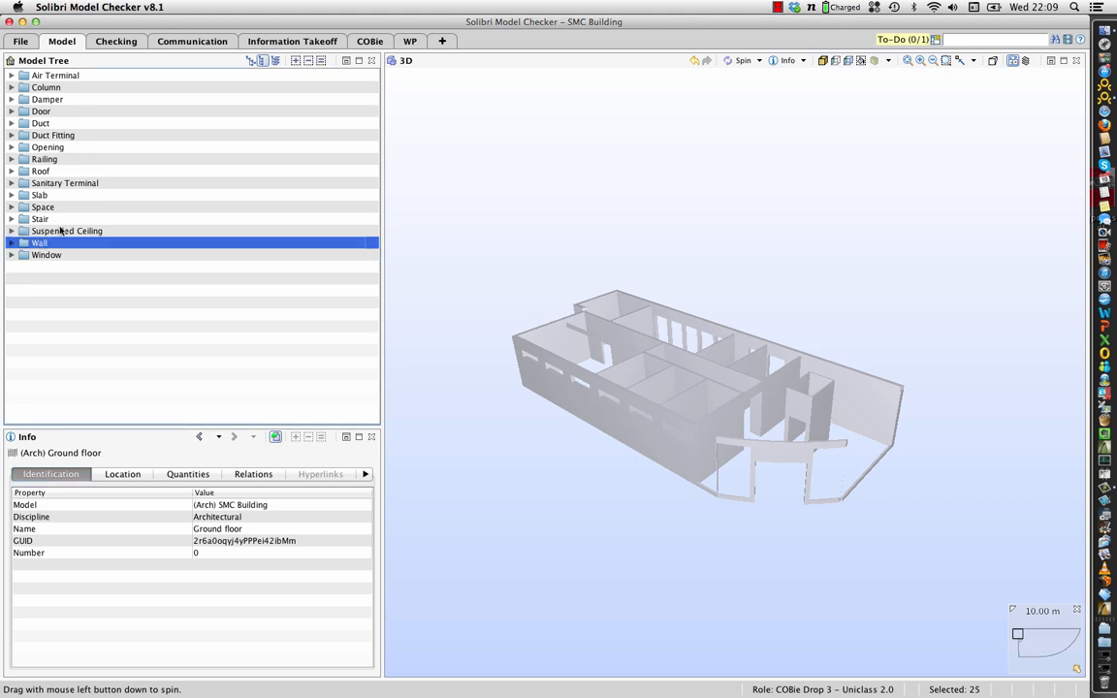
{"action": "left_click", "coordinate": [320, 62]}
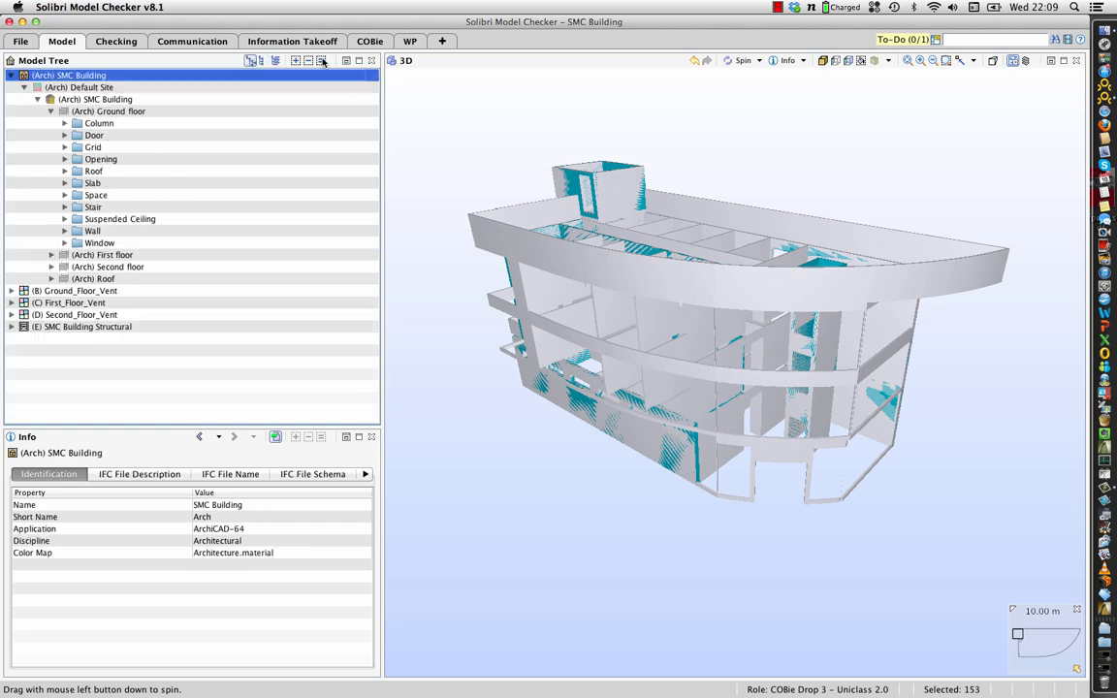
- Show only the complete architectural SMC Building model in the 3D view
{"action": "left_click", "coordinate": [321, 60]}
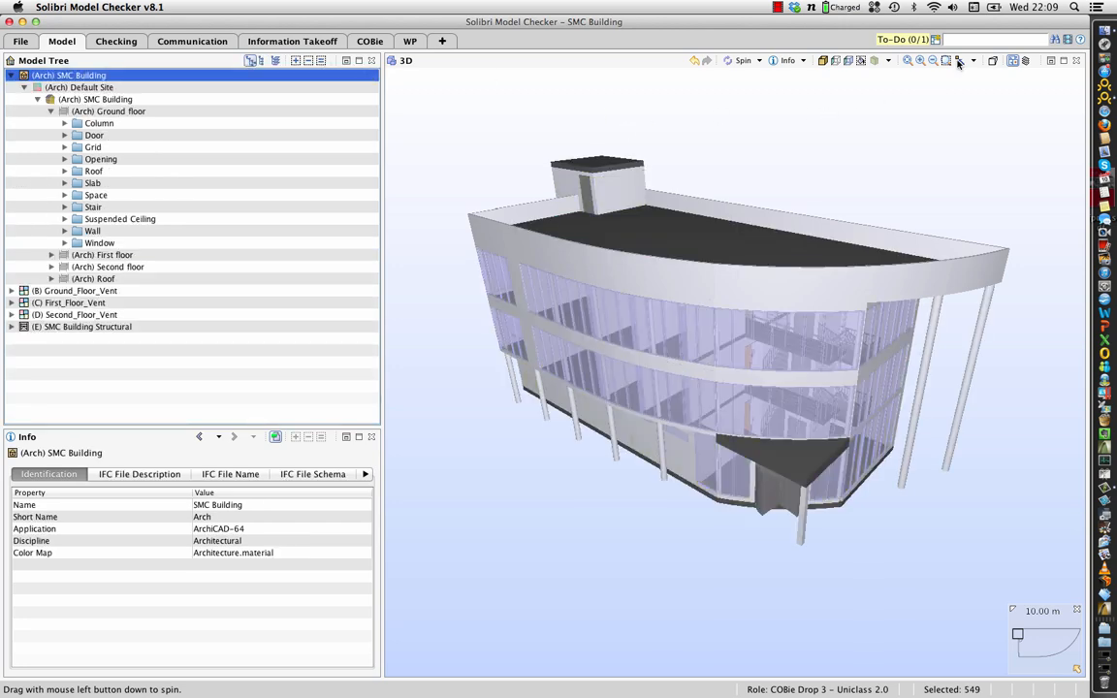
- Create a horizontal section plane on the SMC Building's roof and lower it to just above the ground floor
{"action": "left_click", "coordinate": [862, 60]}
{"action": "left_click", "coordinate": [803, 60]}
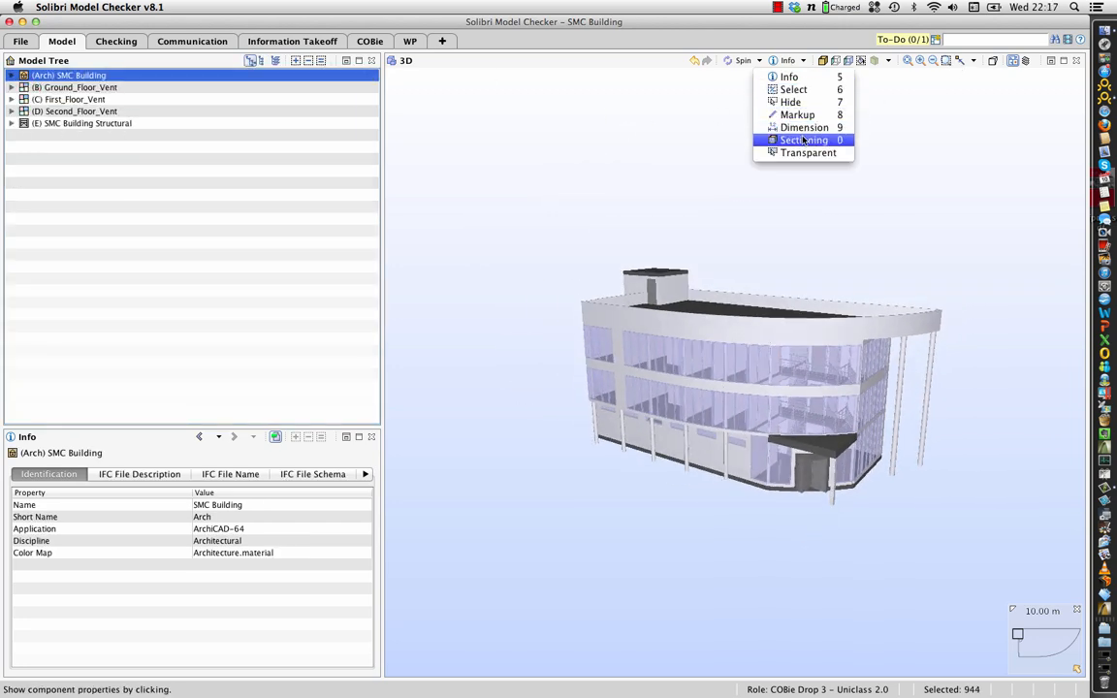
{"action": "left_click", "coordinate": [802, 141]}
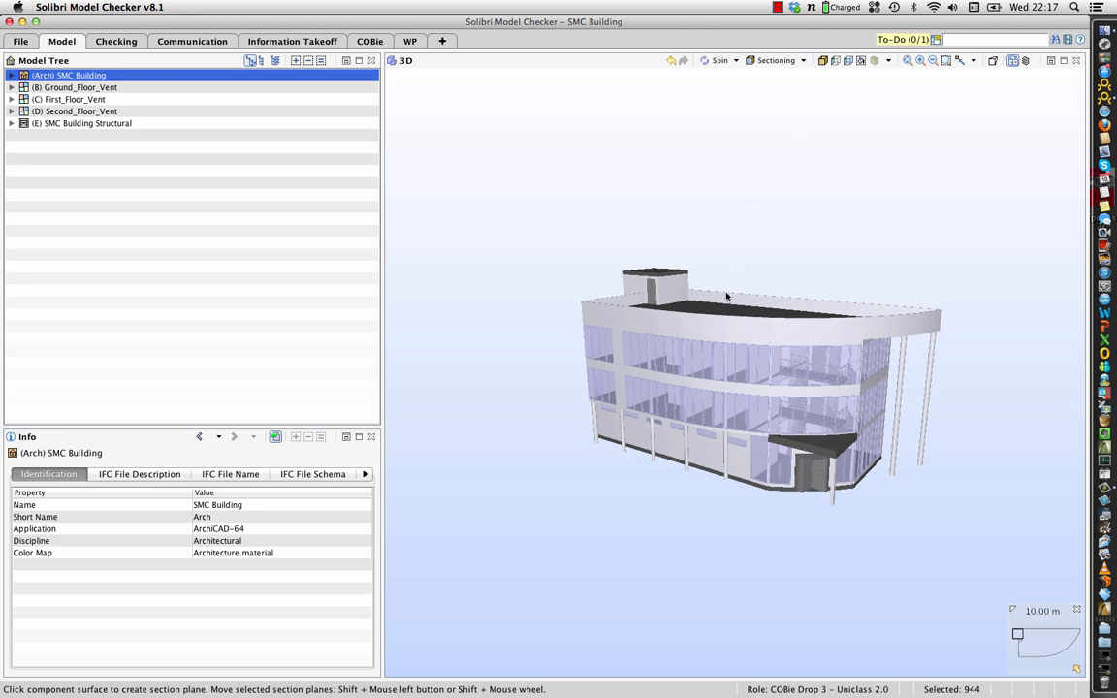
{"action": "left_click_drag", "start_coordinate": [653, 262], "coordinate": [710, 393]}
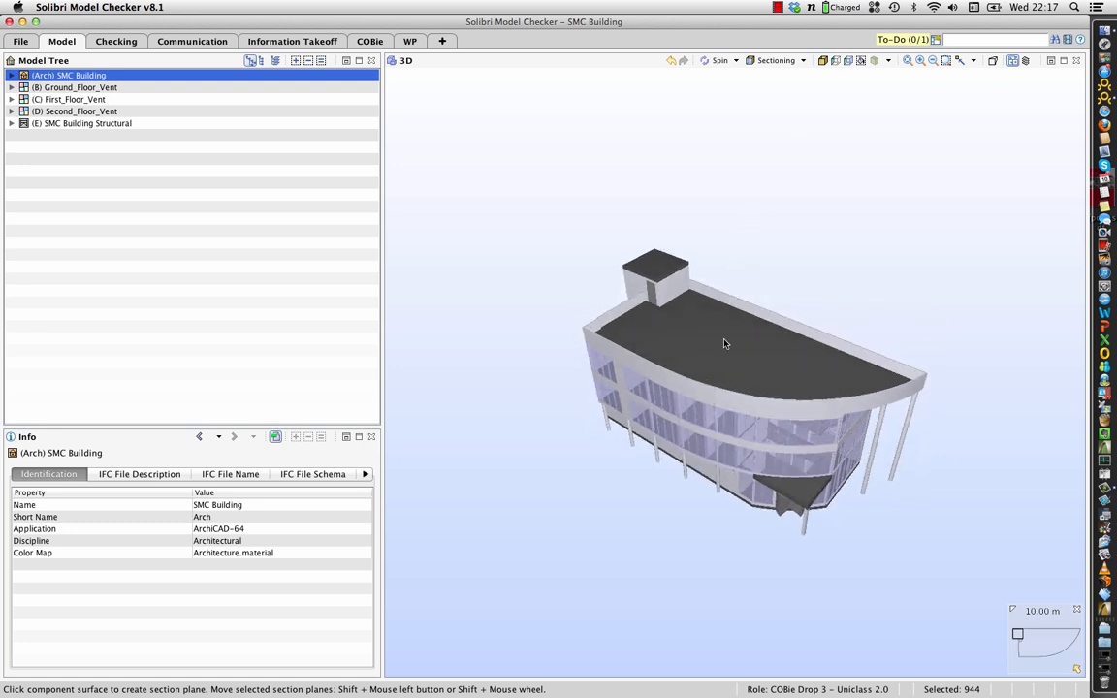
{"action": "left_click", "coordinate": [716, 347]}
{"action": "left_click_drag", "start_coordinate": [714, 343], "coordinate": [668, 332], "text": "shift"}
- Add a vertical section plane on the long ground floor facade and move it inward to expose the corridor with its doors, stairs and ductwork
{"action": "left_click", "coordinate": [653, 464]}
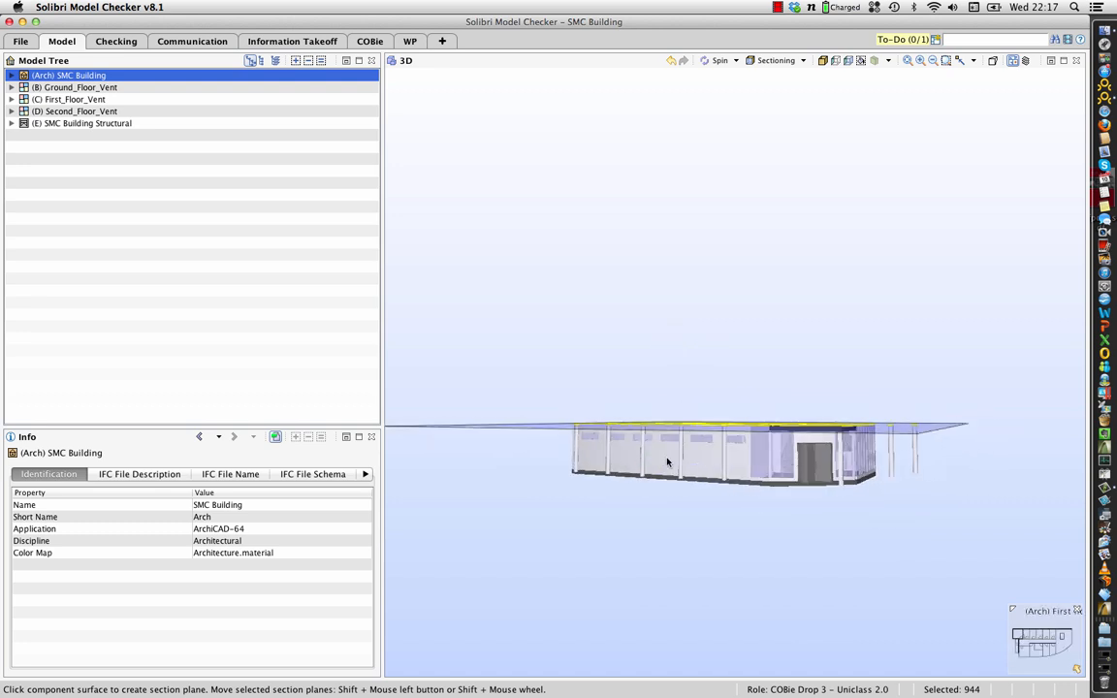
{"action": "left_click_drag", "start_coordinate": [672, 453], "coordinate": [785, 480], "text": "shift"}
{"action": "scroll", "coordinate": [692, 453], "scroll_direction": "up", "scroll_amount": 10}
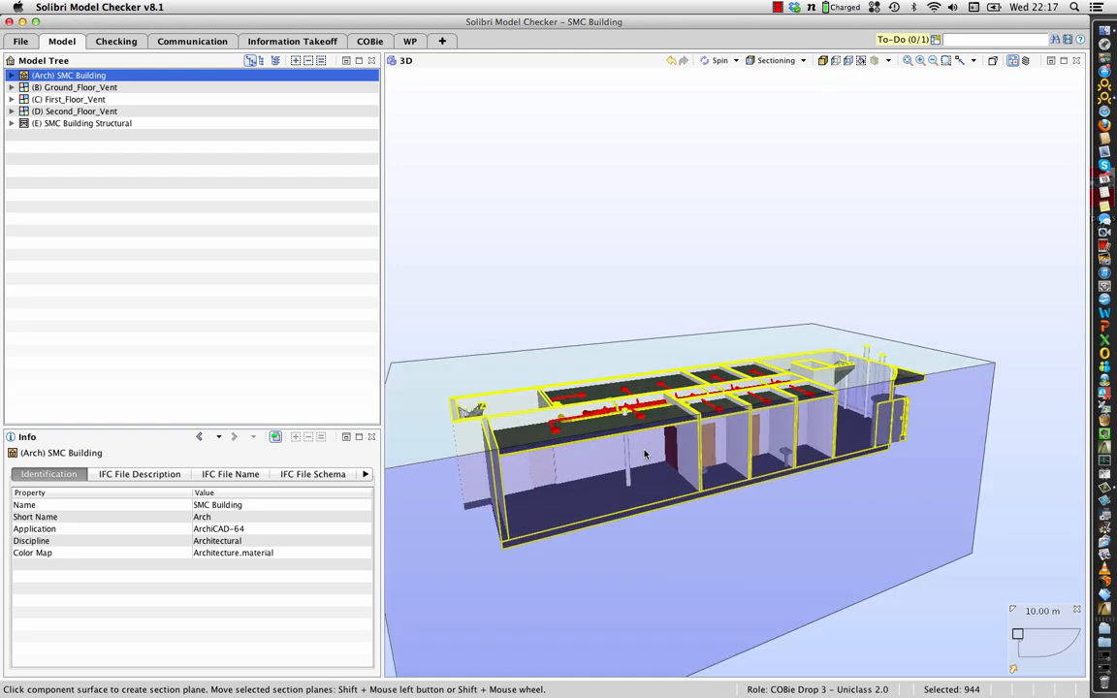
{"action": "left_click_drag", "start_coordinate": [645, 454], "coordinate": [494, 277], "text": "shift"}
{"action": "left_click_drag", "start_coordinate": [841, 392], "coordinate": [557, 390]}
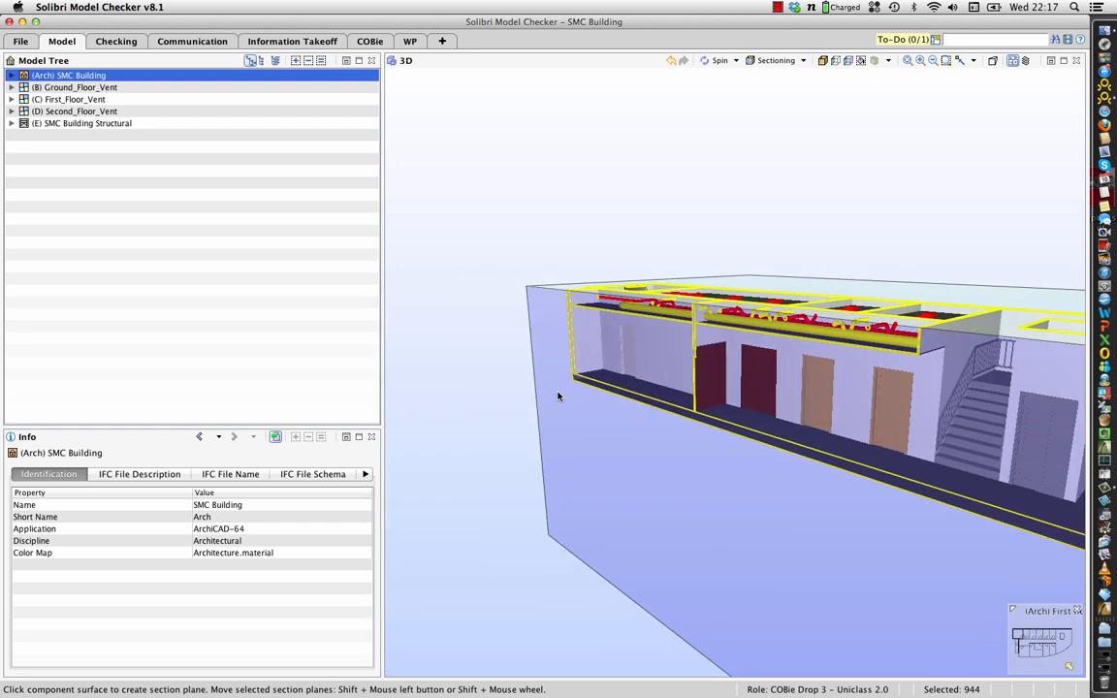
{"action": "left_click", "coordinate": [612, 399]}
{"action": "scroll", "coordinate": [936, 441], "scroll_direction": "up", "scroll_amount": 5}
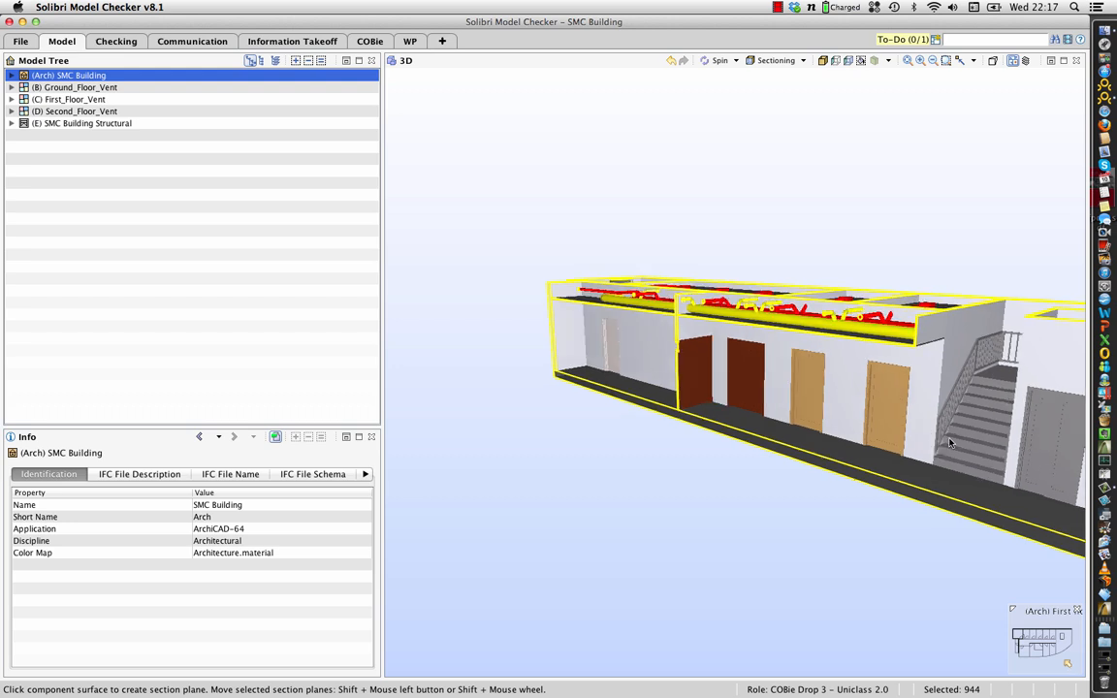
{"action": "left_click_drag", "start_coordinate": [923, 428], "coordinate": [919, 404]}
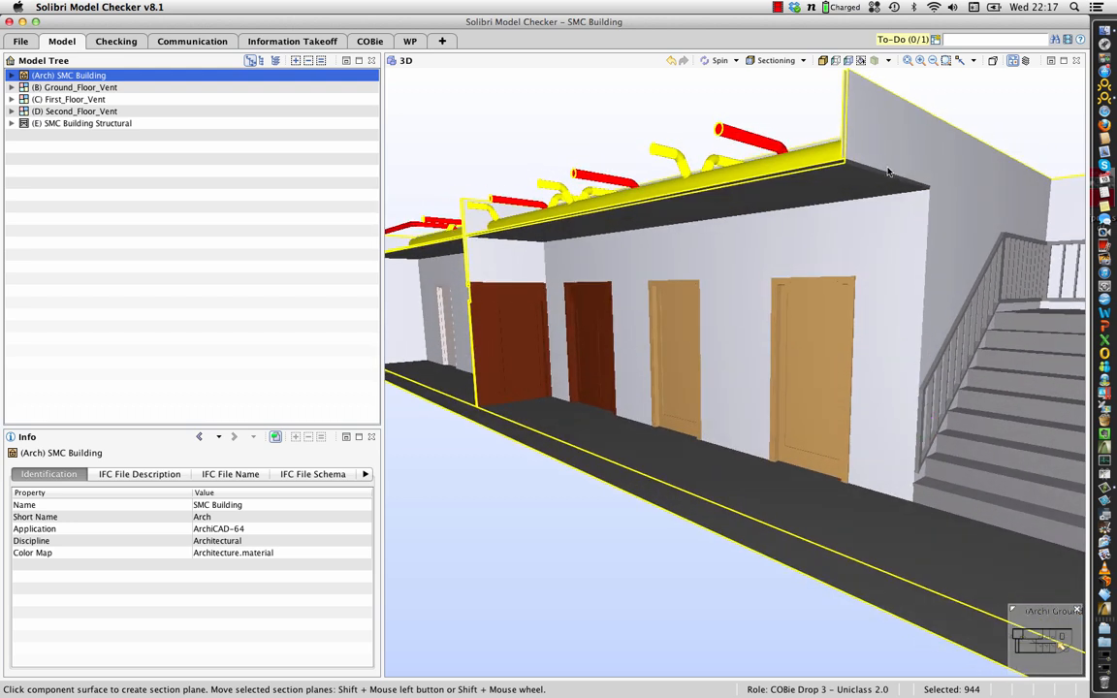
- Add a plane-to-plane distance dimension from the corridor's suspended ceiling to its floor slab
{"action": "left_click", "coordinate": [803, 60]}
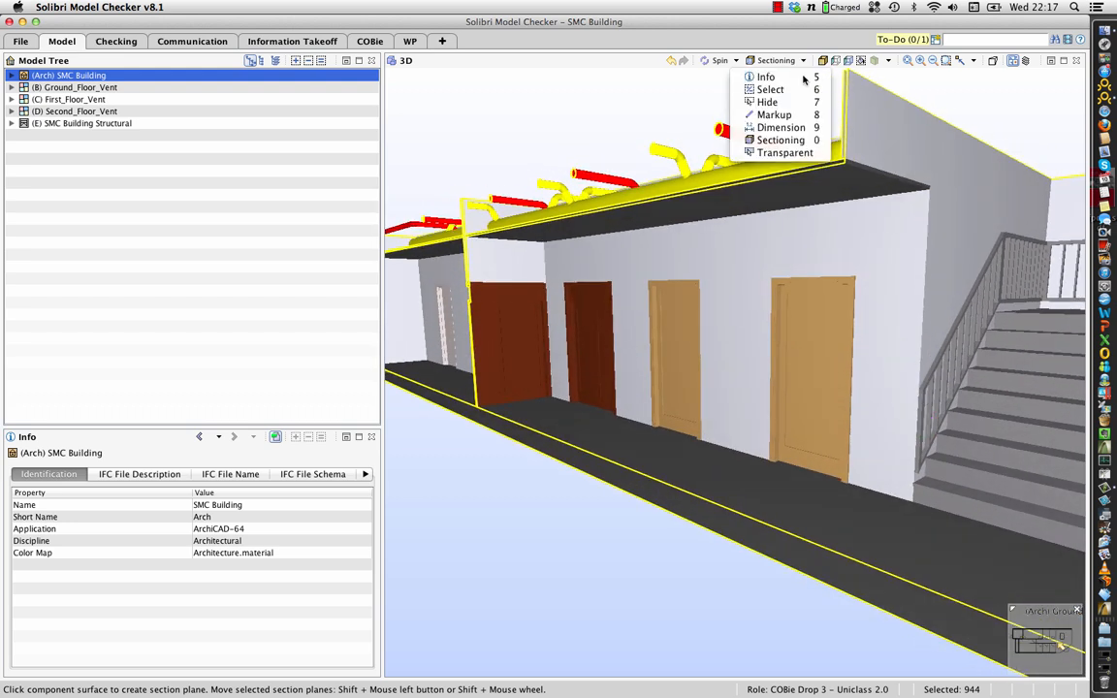
{"action": "left_click", "coordinate": [785, 123]}
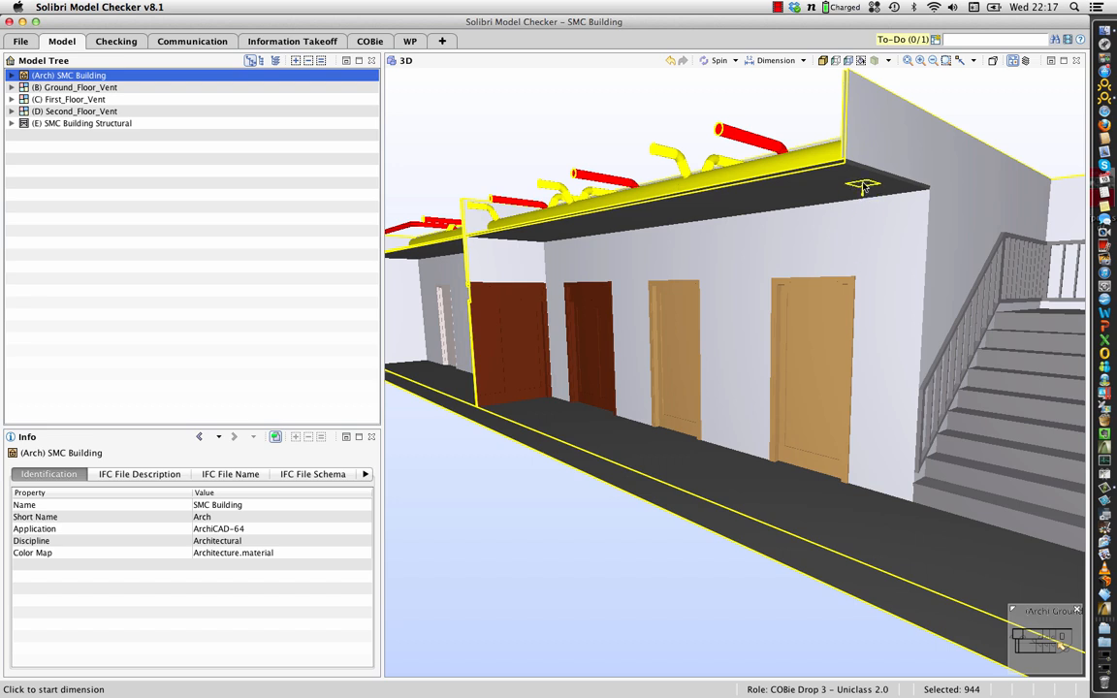
{"action": "left_click", "coordinate": [863, 186]}
{"action": "left_click", "coordinate": [849, 531]}
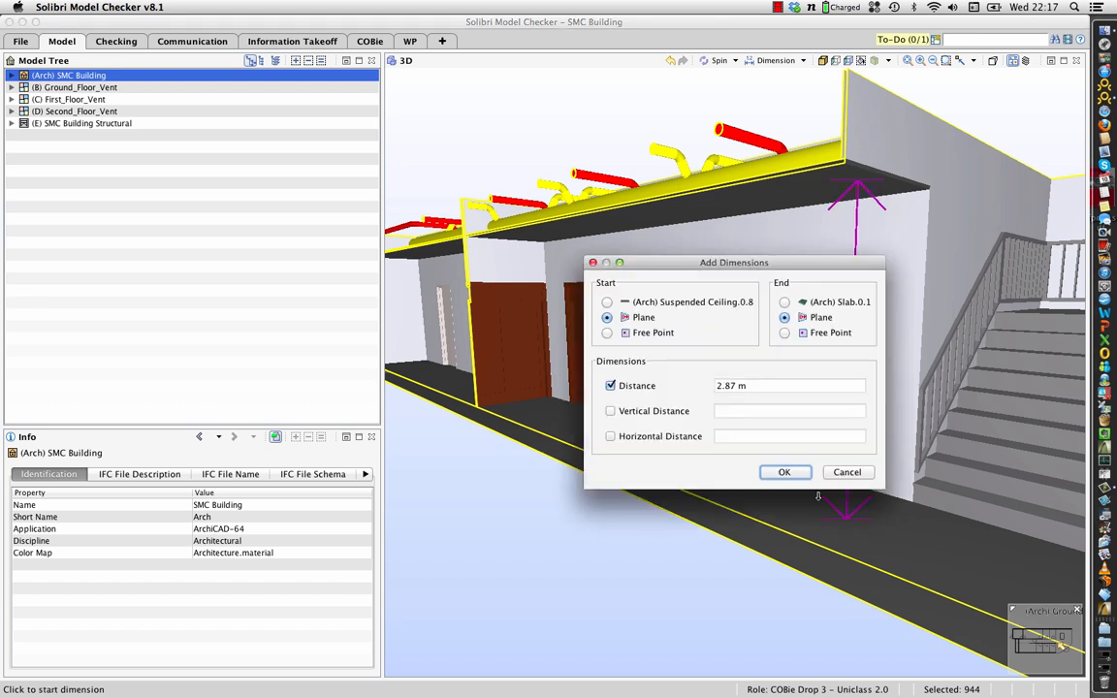
{"action": "left_click", "coordinate": [788, 473]}
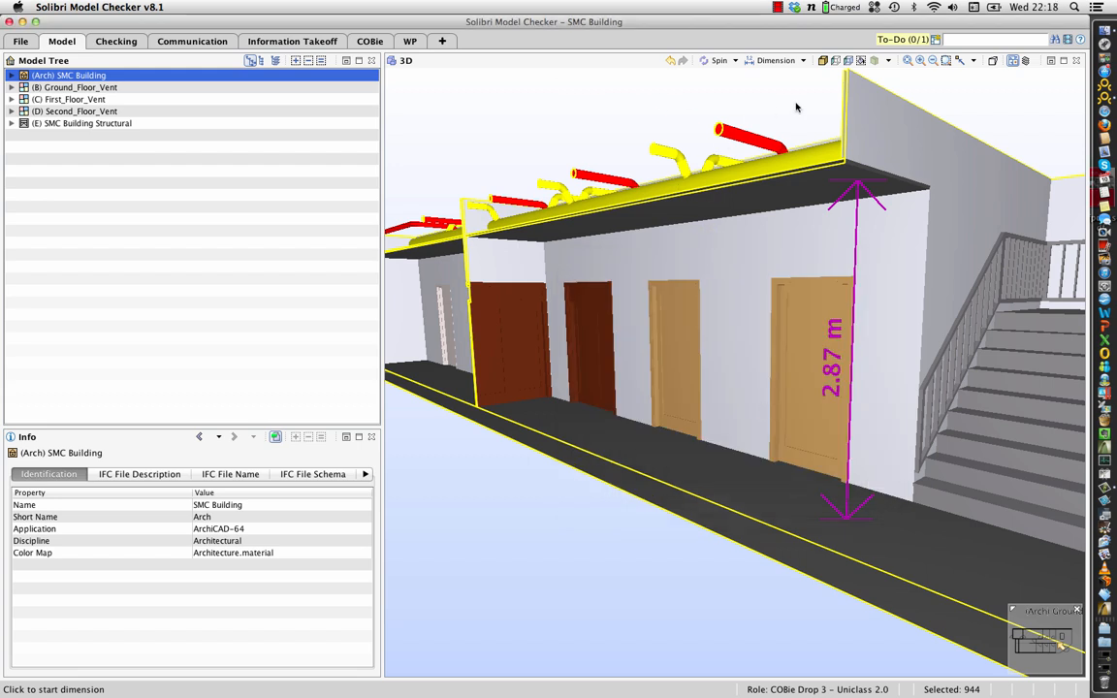
- Start a markup on the corridor wall and draw a revision cloud around the upper corner of the first light-wood door
{"action": "left_click", "coordinate": [801, 62]}
{"action": "left_click", "coordinate": [772, 115]}
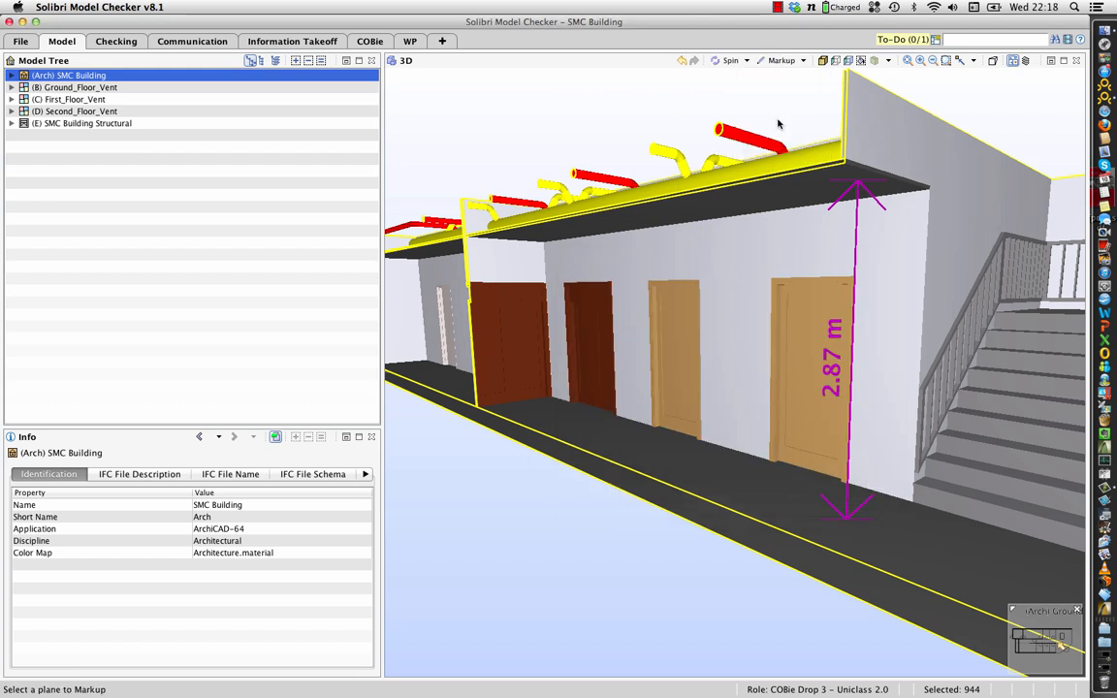
{"action": "left_click", "coordinate": [710, 257]}
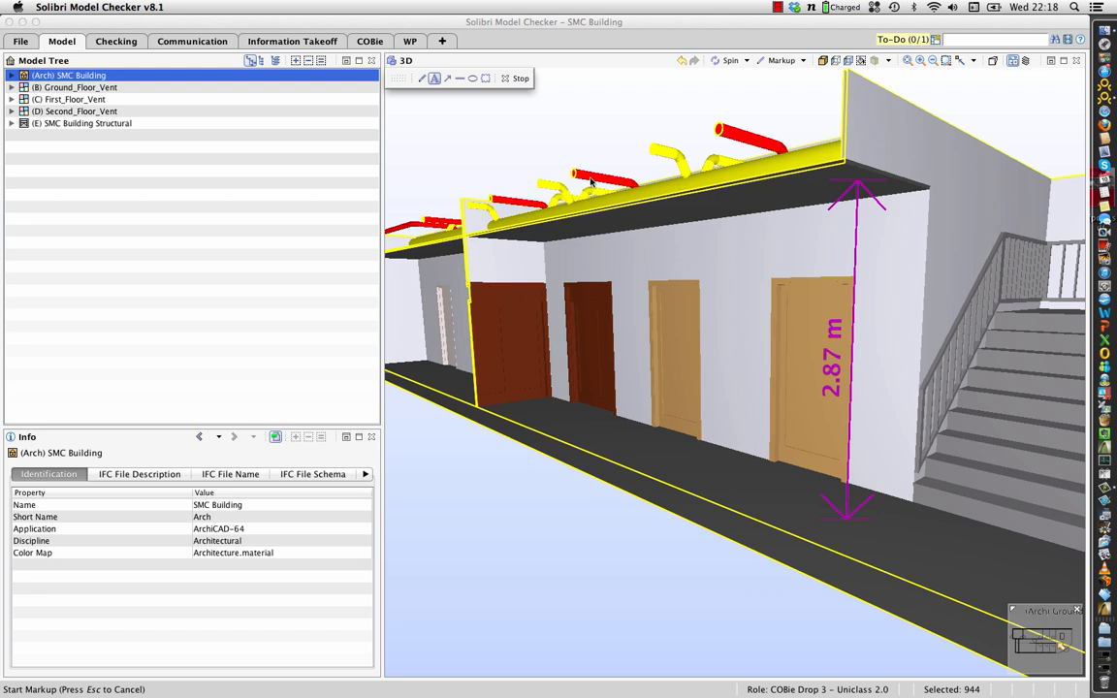
{"action": "left_click", "coordinate": [485, 77]}
{"action": "left_click_drag", "start_coordinate": [678, 249], "coordinate": [719, 296]}
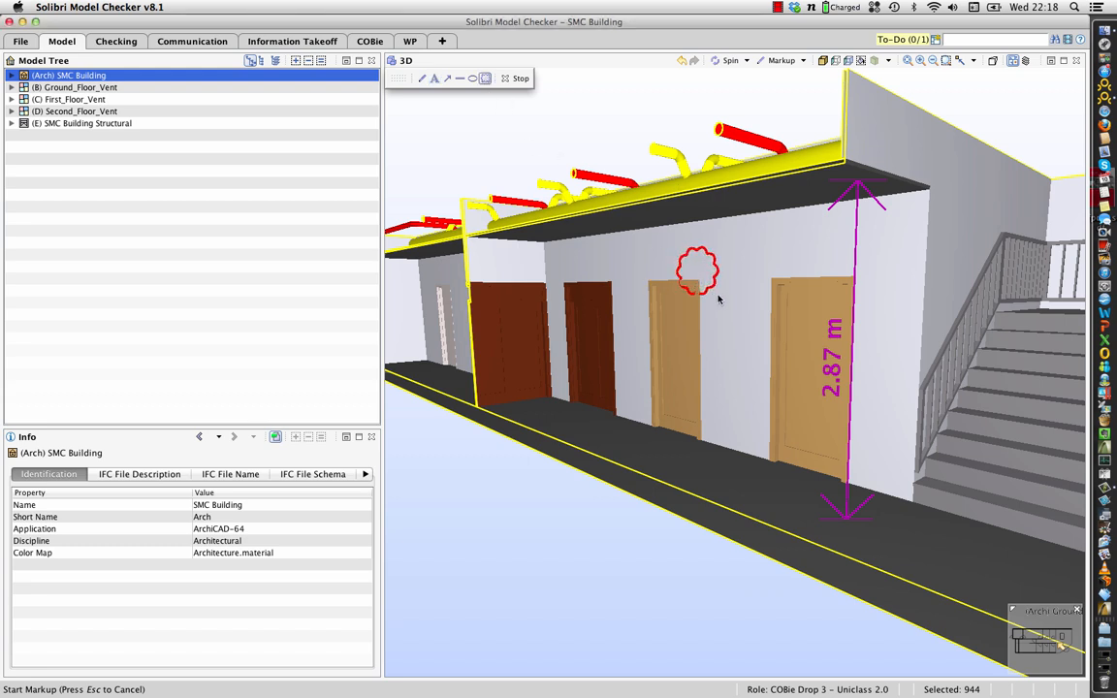
- Add an arrow pointing into the revision cloud and place the text note "Check door type" beside it
{"action": "left_click", "coordinate": [447, 78]}
{"action": "left_click_drag", "start_coordinate": [699, 267], "coordinate": [724, 243]}
{"action": "left_click", "coordinate": [434, 78]}
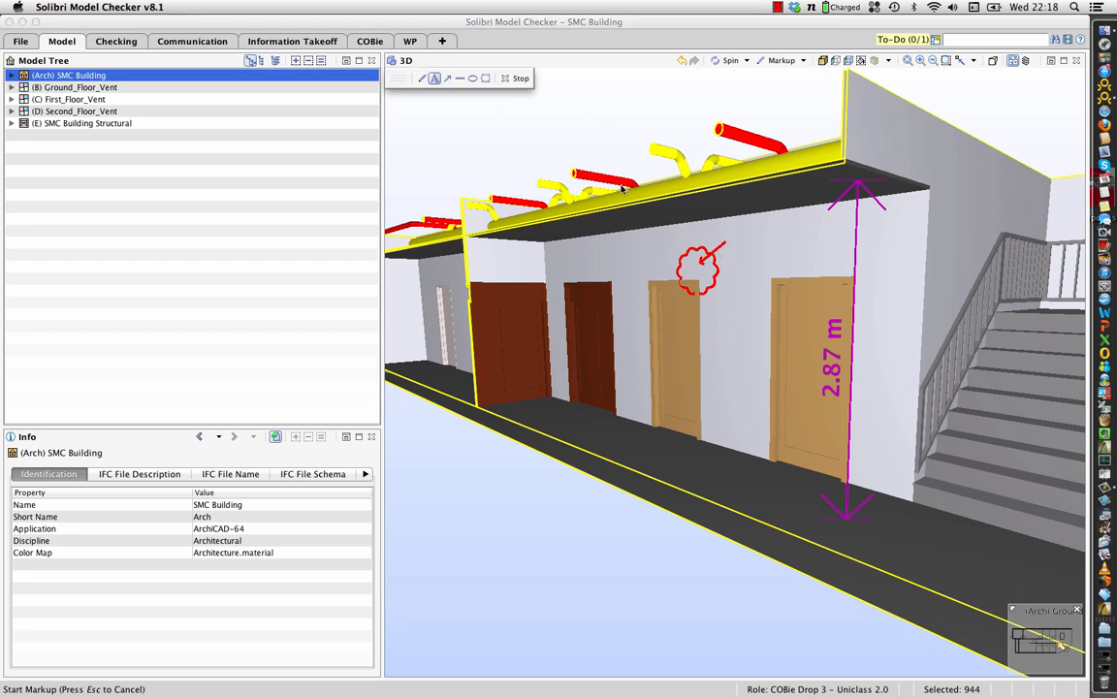
{"action": "left_click", "coordinate": [729, 245]}
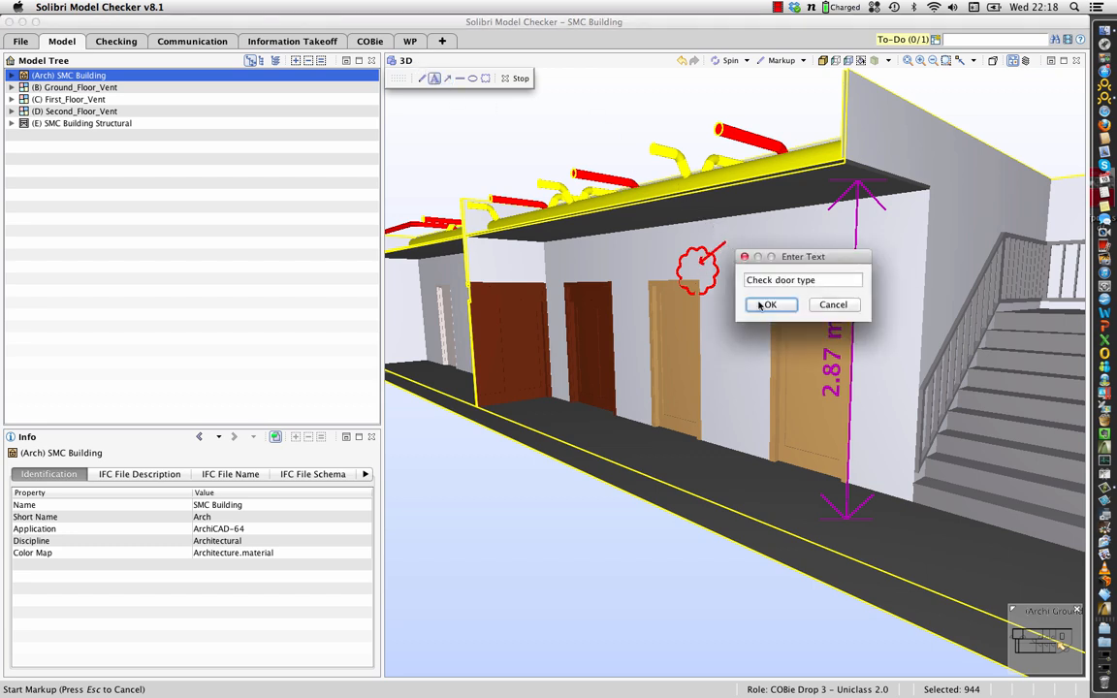
{"action": "key", "text": "Return"}
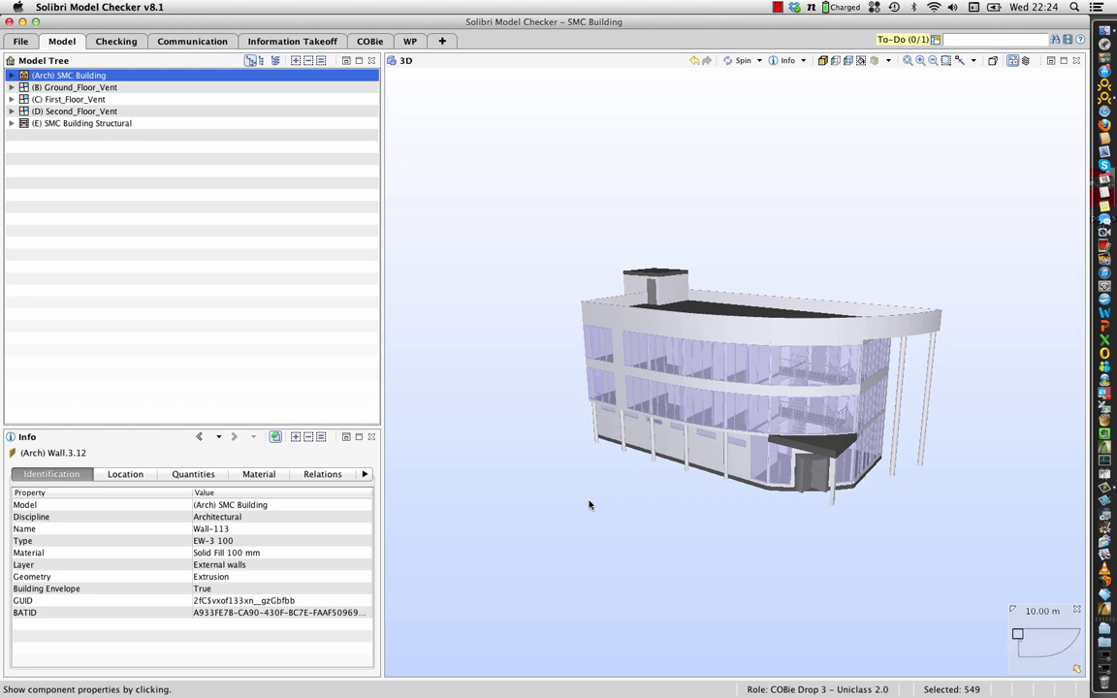
- Inspect the identification and location properties of the ground floor external wall behind the columns
{"action": "mouse_move", "coordinate": [705, 453]}
{"action": "left_click", "coordinate": [704, 452]}
{"action": "scroll", "coordinate": [692, 451], "scroll_direction": "up", "scroll_amount": 5}
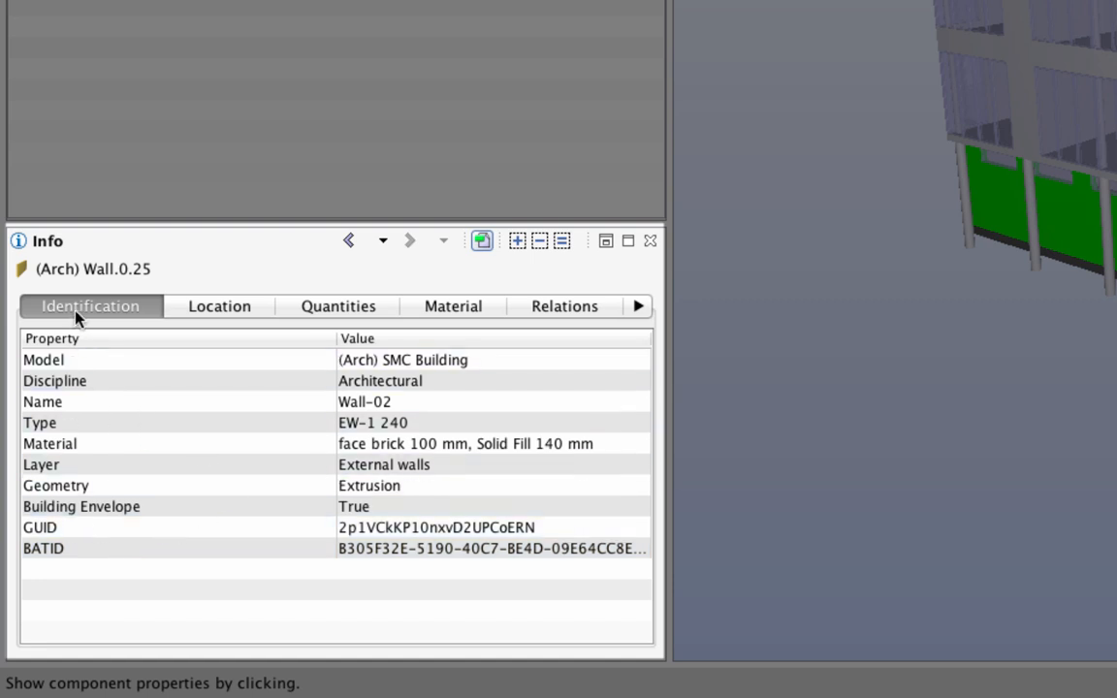
{"action": "left_click", "coordinate": [202, 309]}
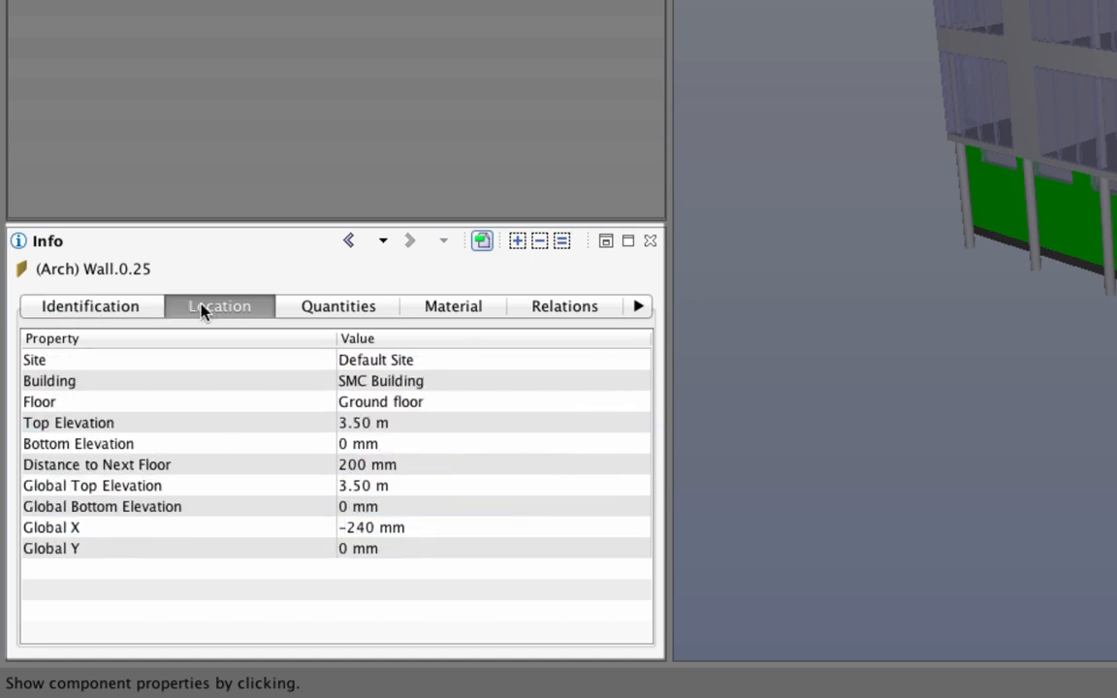
- Open the wall's quantities and visualise its Area on the building in a close 3D view
{"action": "left_click", "coordinate": [331, 309]}
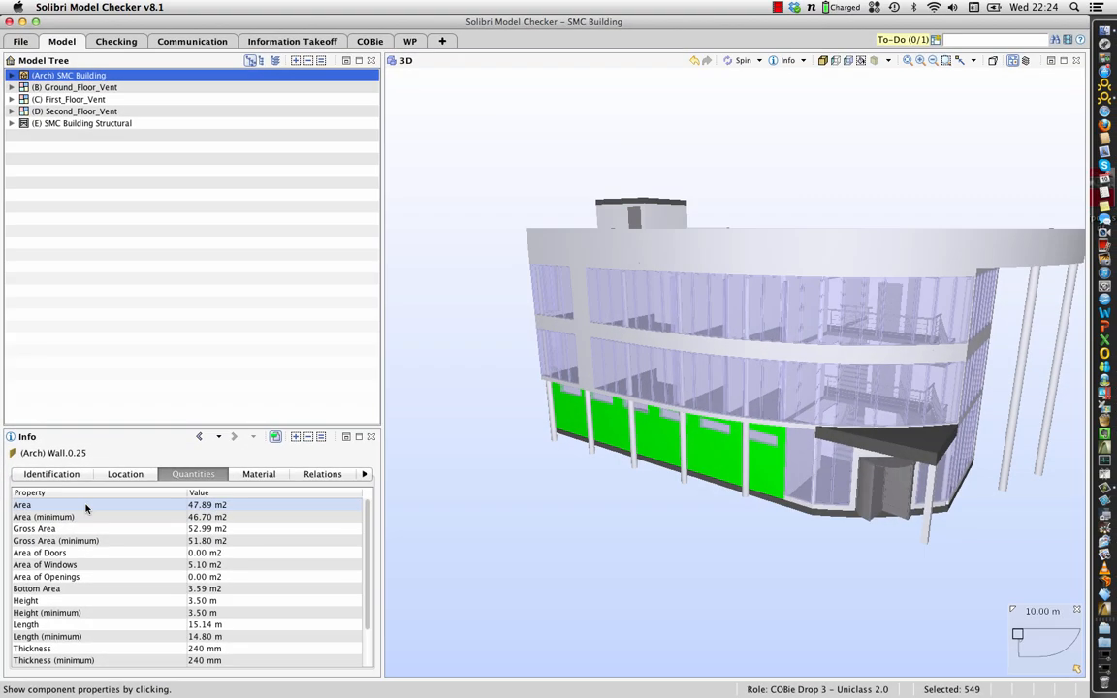
{"action": "left_click", "coordinate": [86, 508]}
{"action": "left_click_drag", "start_coordinate": [618, 476], "coordinate": [592, 474]}
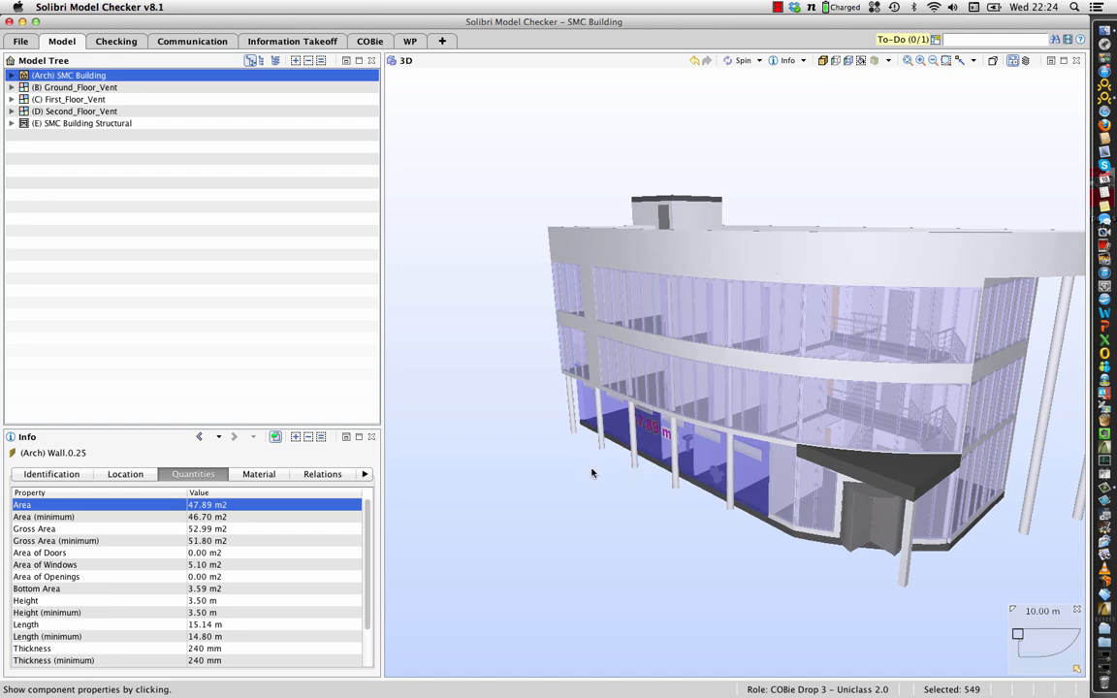
{"action": "scroll", "coordinate": [625, 441], "scroll_direction": "up", "scroll_amount": 3}
{"action": "scroll", "coordinate": [630, 419], "scroll_direction": "up", "scroll_amount": 2}
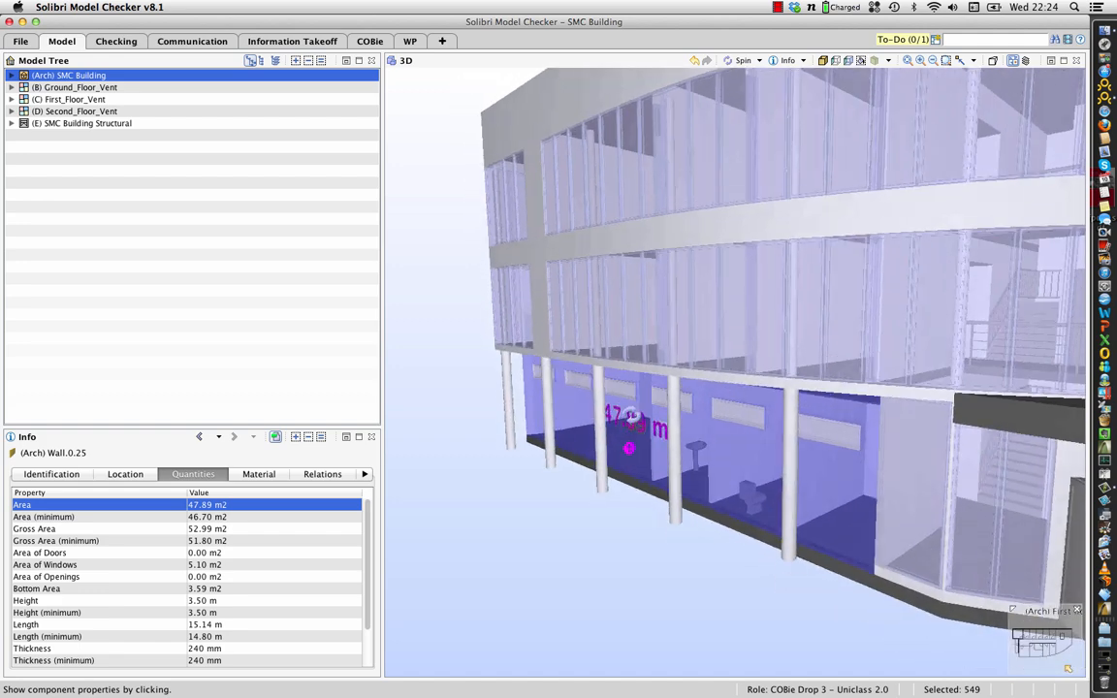
{"action": "left_click_drag", "start_coordinate": [633, 417], "coordinate": [619, 414]}
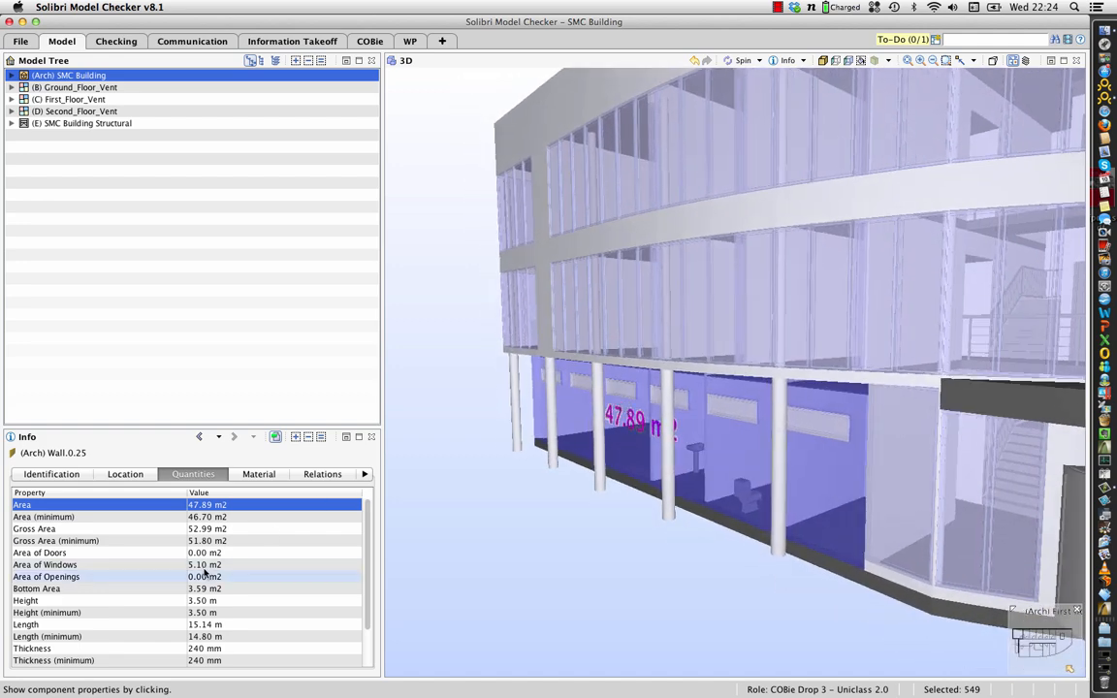
- Visualise the wall's Length and Length (minimum) quantities on the building
{"action": "left_click", "coordinate": [59, 626]}
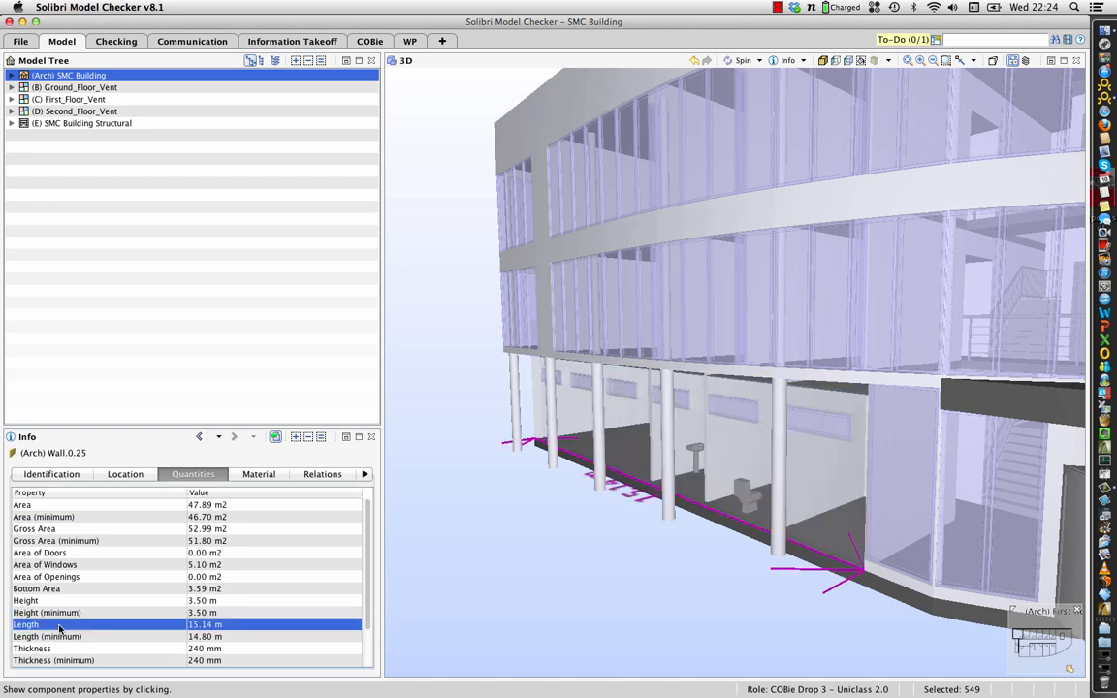
{"action": "left_click_drag", "start_coordinate": [519, 518], "coordinate": [568, 538]}
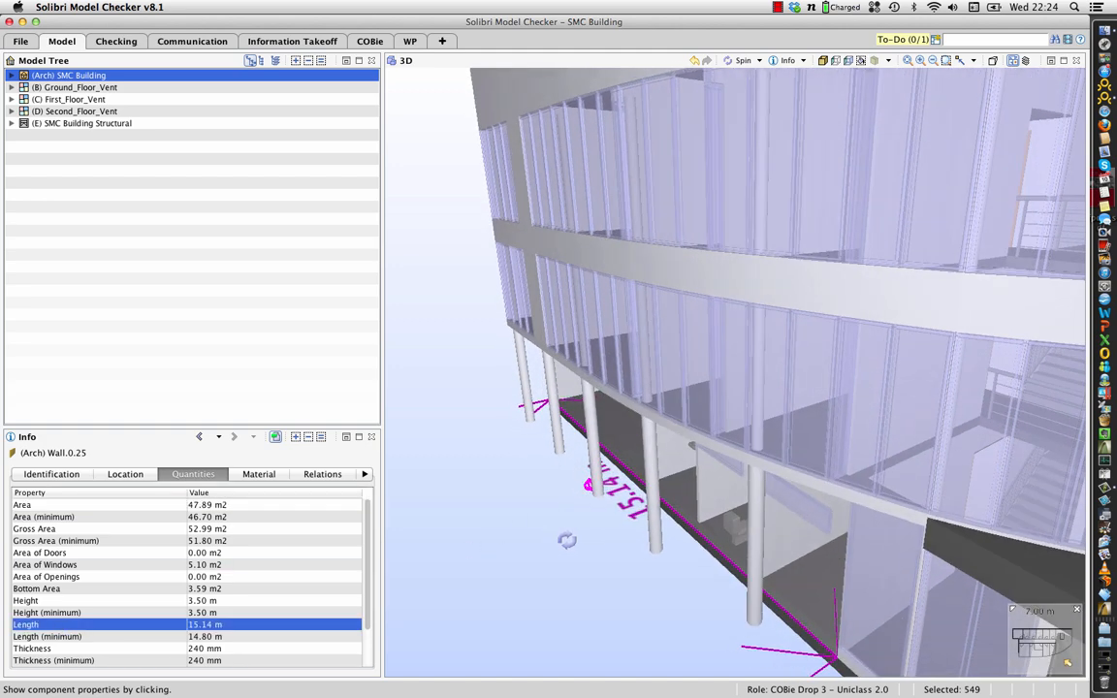
{"action": "left_click", "coordinate": [155, 638]}
{"action": "left_click_drag", "start_coordinate": [592, 531], "coordinate": [571, 515]}
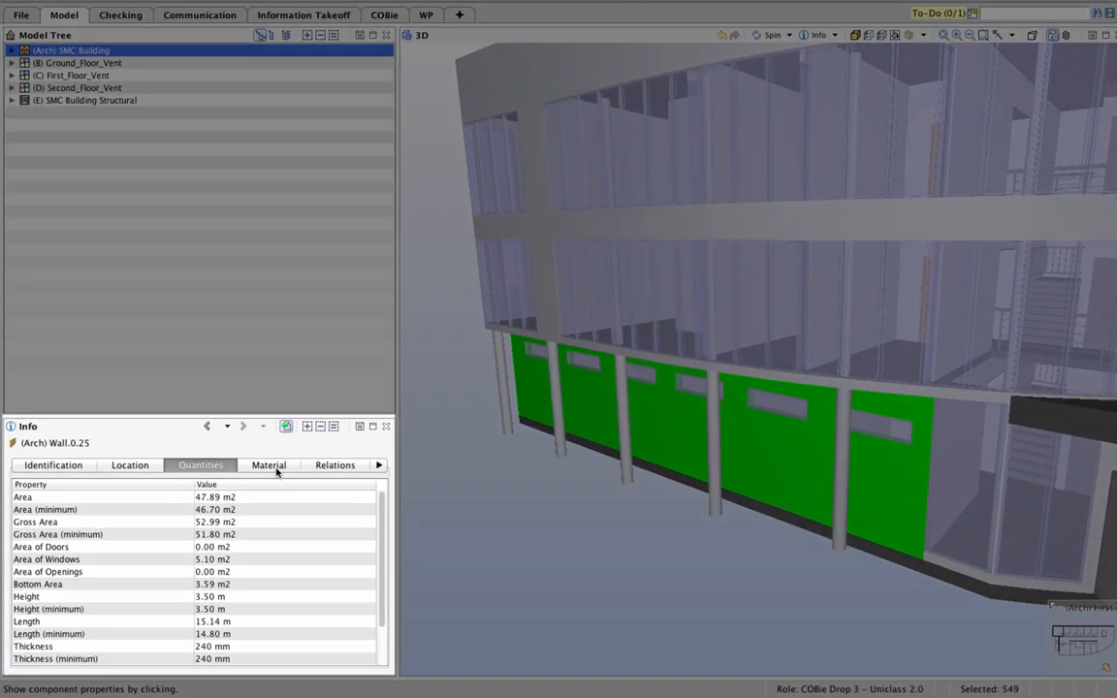
- Review the wall's material layers and expand the Connections group in its relations
{"action": "left_click", "coordinate": [266, 481]}
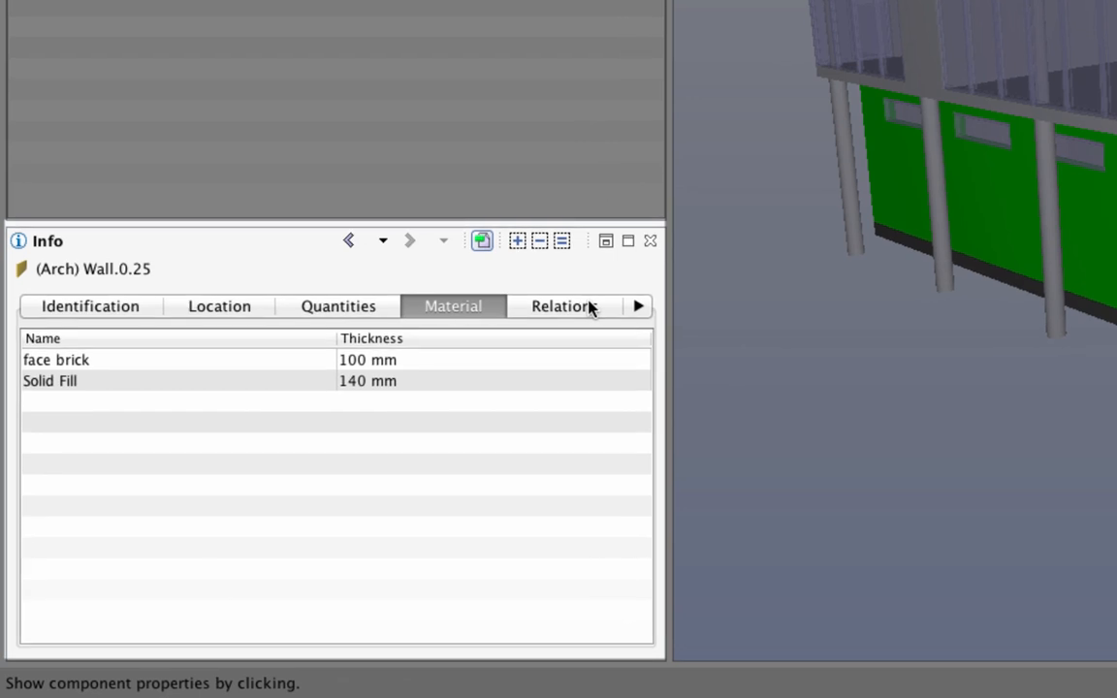
{"action": "left_click", "coordinate": [591, 307]}
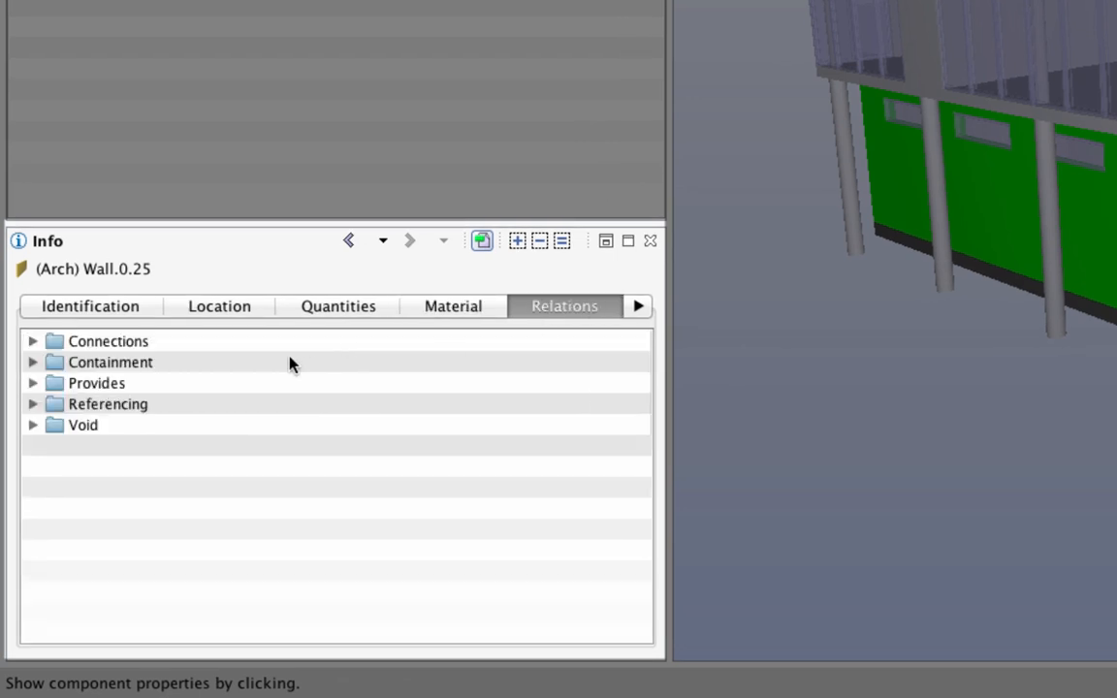
{"action": "left_click", "coordinate": [32, 342]}
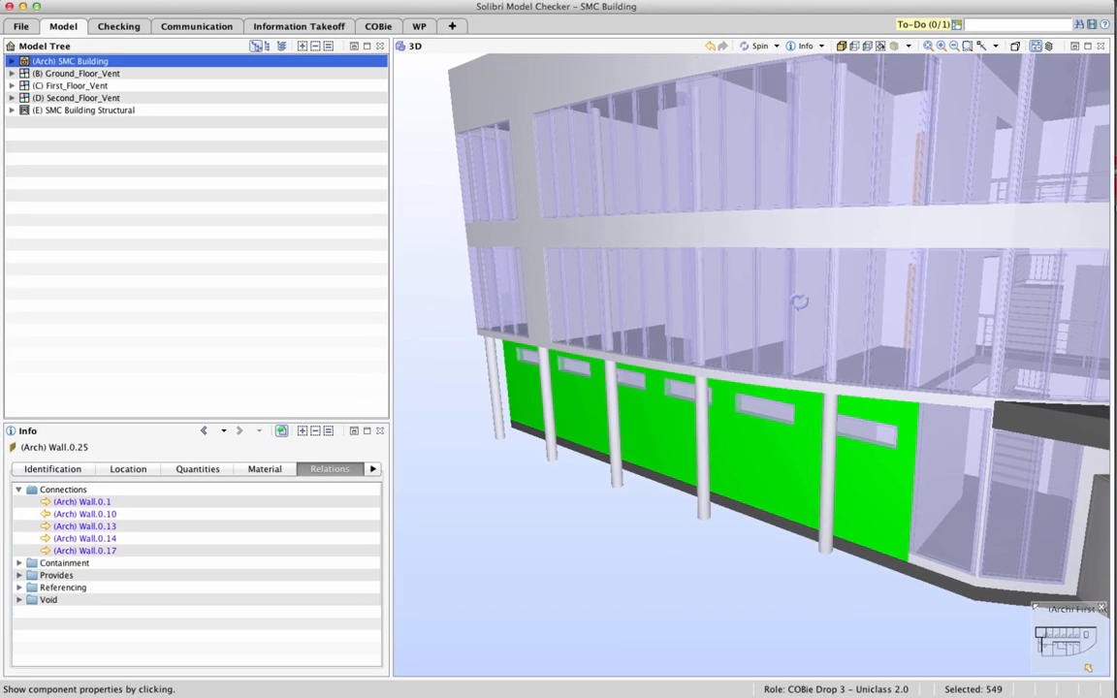
- Section the building horizontally from the roof down to the ground floor to expose the walls connected to the selected external wall
{"action": "left_click_drag", "start_coordinate": [782, 309], "coordinate": [728, 436]}
{"action": "scroll", "coordinate": [728, 437], "scroll_direction": "down", "scroll_amount": 5}
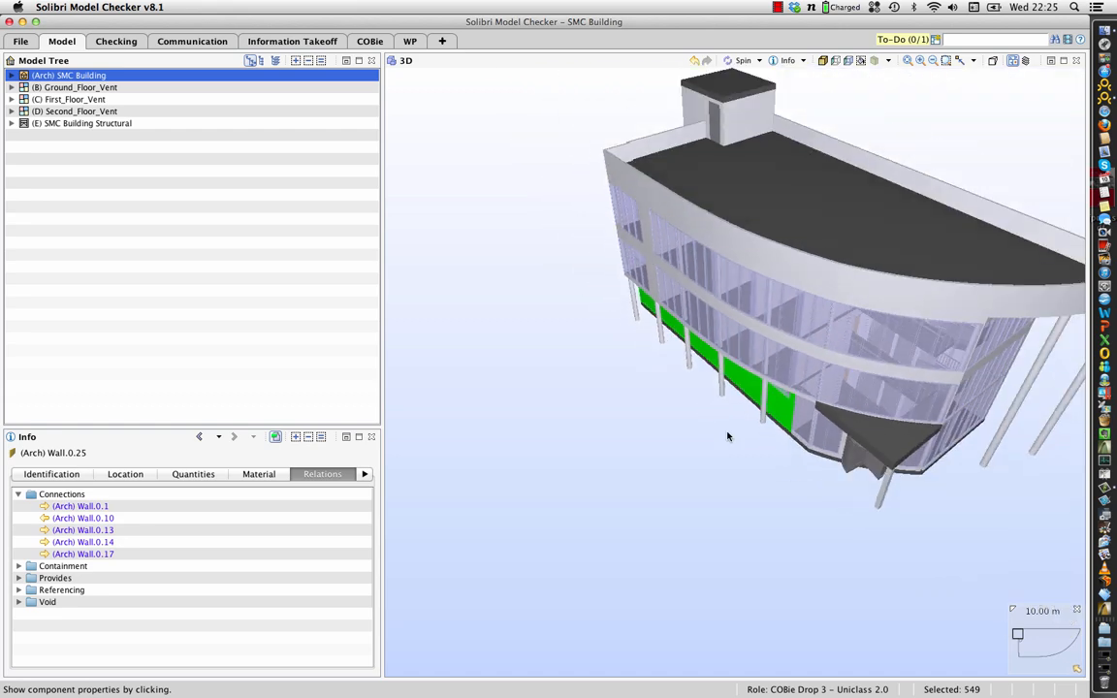
{"action": "left_click", "coordinate": [802, 62]}
{"action": "left_click", "coordinate": [800, 140]}
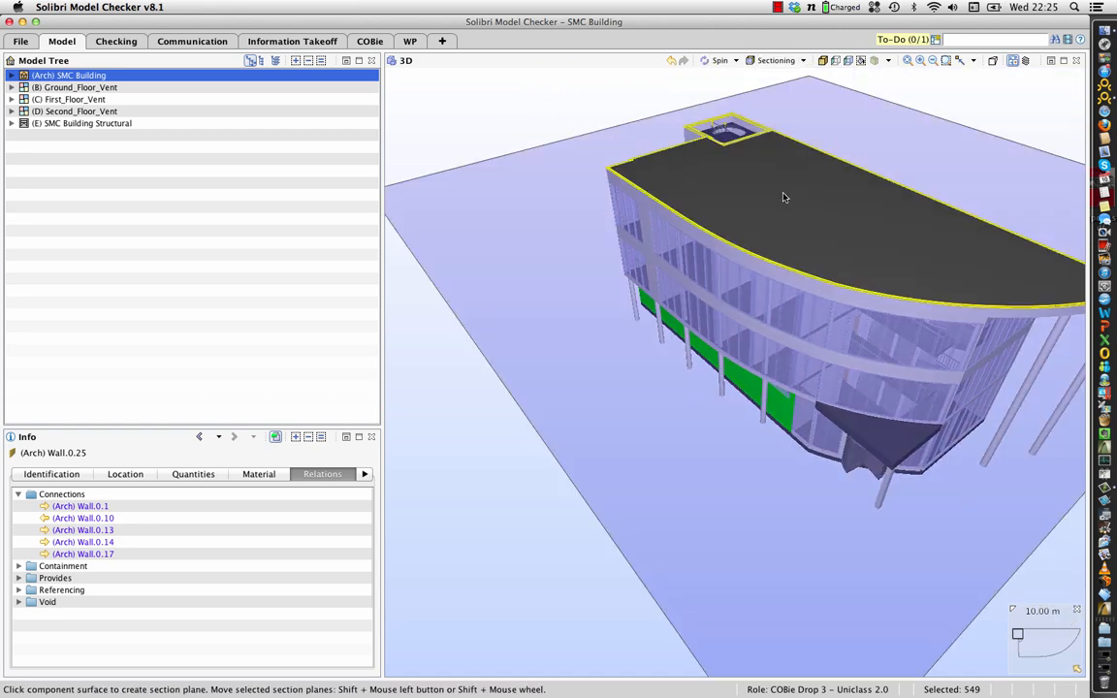
{"action": "left_click_drag", "start_coordinate": [784, 196], "coordinate": [855, 345], "text": "shift"}
{"action": "left_click", "coordinate": [855, 345]}
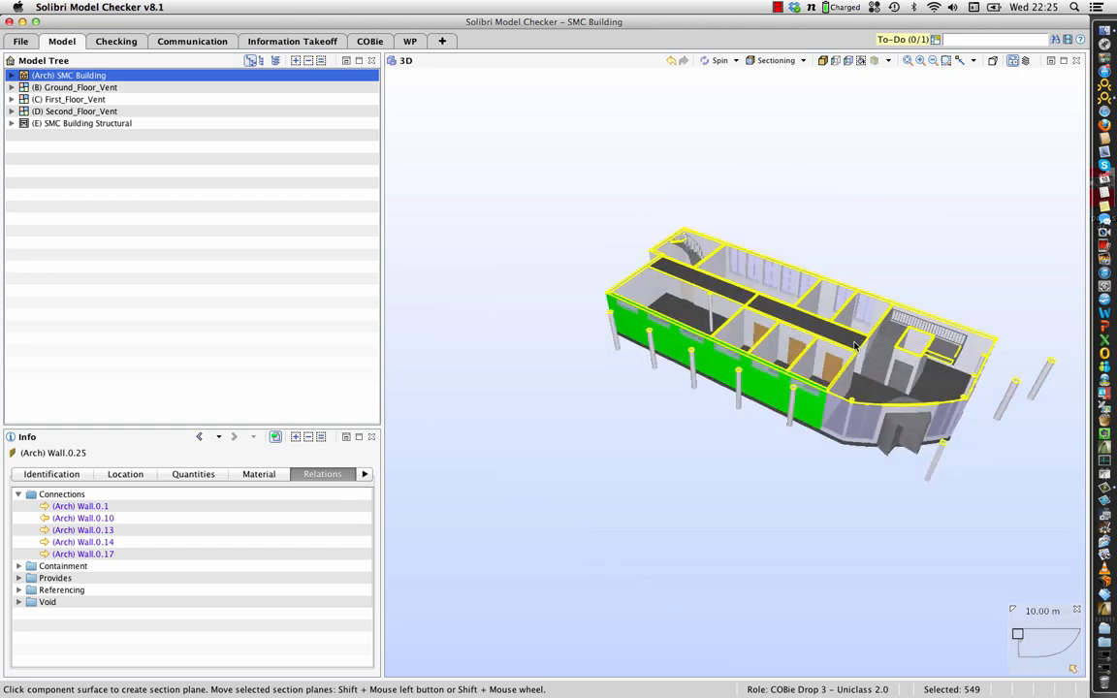
{"action": "scroll", "coordinate": [855, 345], "scroll_direction": "up", "scroll_amount": 5}
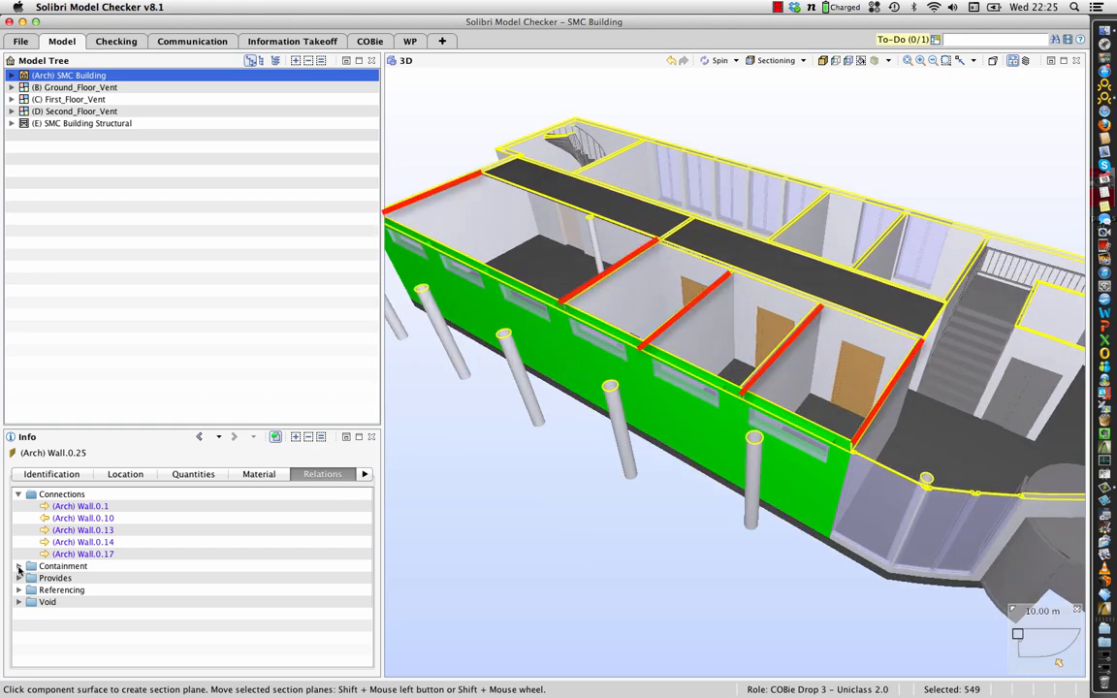
- Expand the Containment, Provides, Referencing and Void groups in the wall's relations and review their entries
{"action": "left_click", "coordinate": [18, 566]}
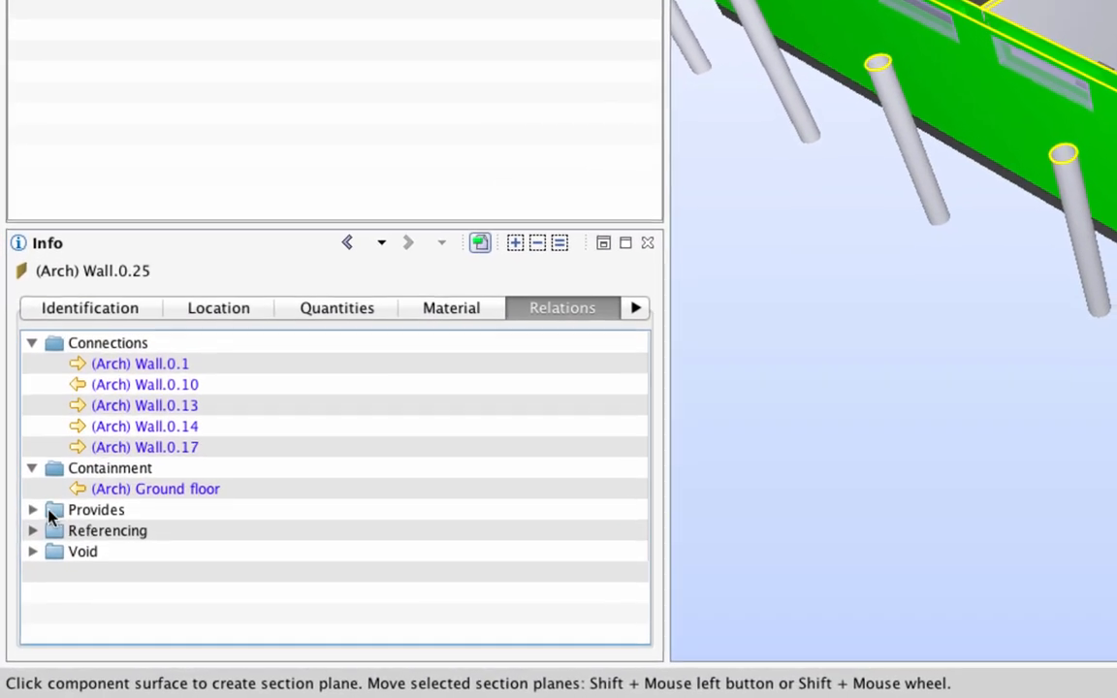
{"action": "left_click", "coordinate": [32, 510]}
{"action": "scroll", "coordinate": [187, 549], "scroll_direction": "down", "scroll_amount": 2}
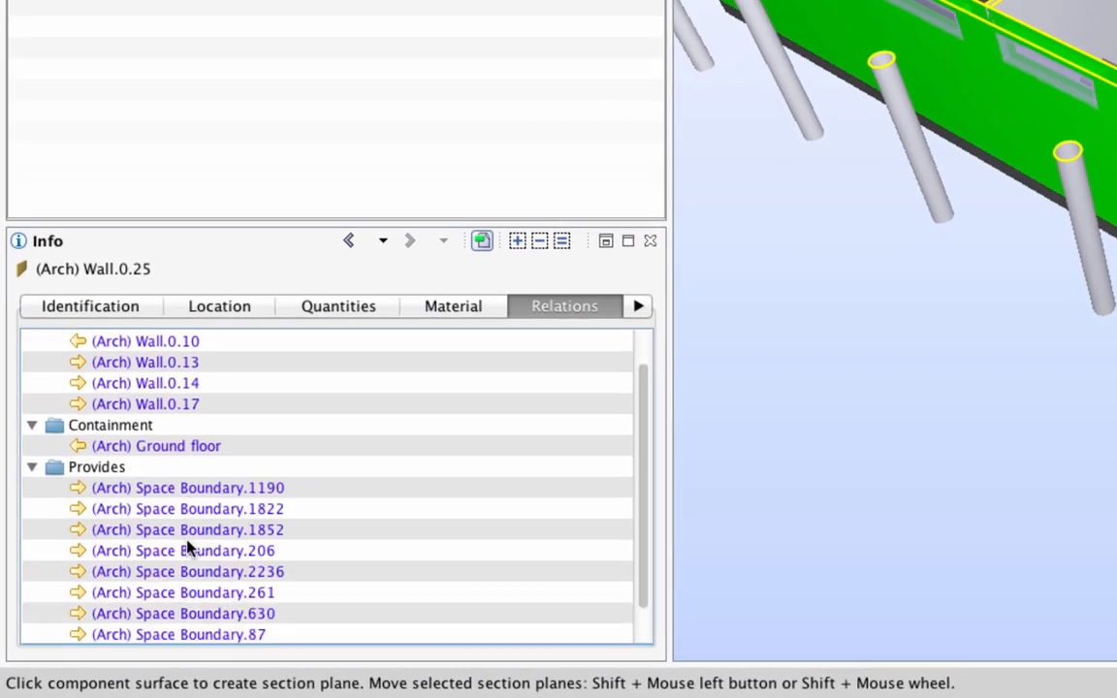
{"action": "scroll", "coordinate": [189, 549], "scroll_direction": "down", "scroll_amount": 1}
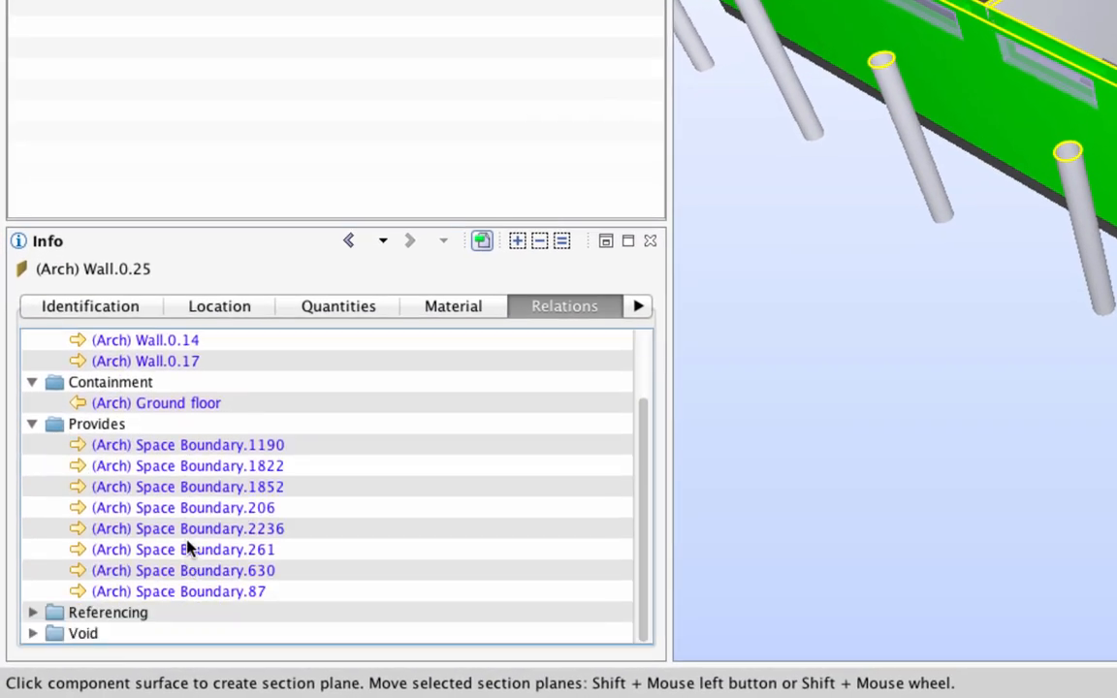
{"action": "left_click", "coordinate": [32, 613]}
{"action": "scroll", "coordinate": [266, 578], "scroll_direction": "down", "scroll_amount": 3}
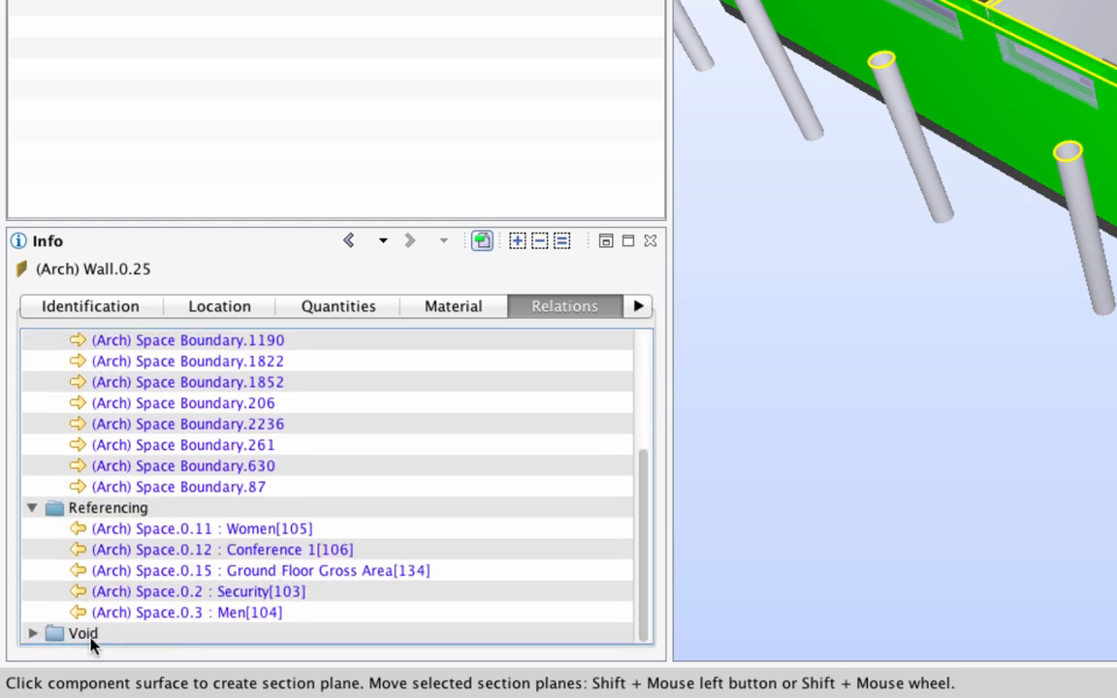
{"action": "left_click", "coordinate": [32, 633]}
{"action": "scroll", "coordinate": [199, 579], "scroll_direction": "down", "scroll_amount": 2}
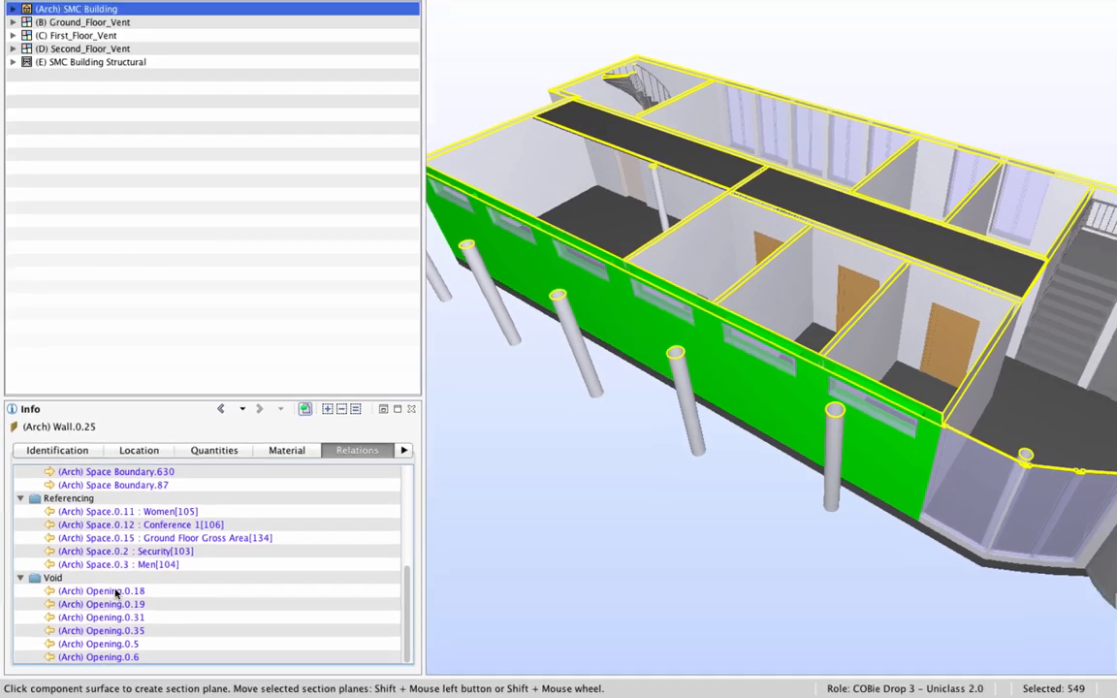
- Follow the wall's void relation to Opening.0.18, then its Filling relation to Window.0.24, showing that window in 3D
{"action": "double_click", "coordinate": [115, 593]}
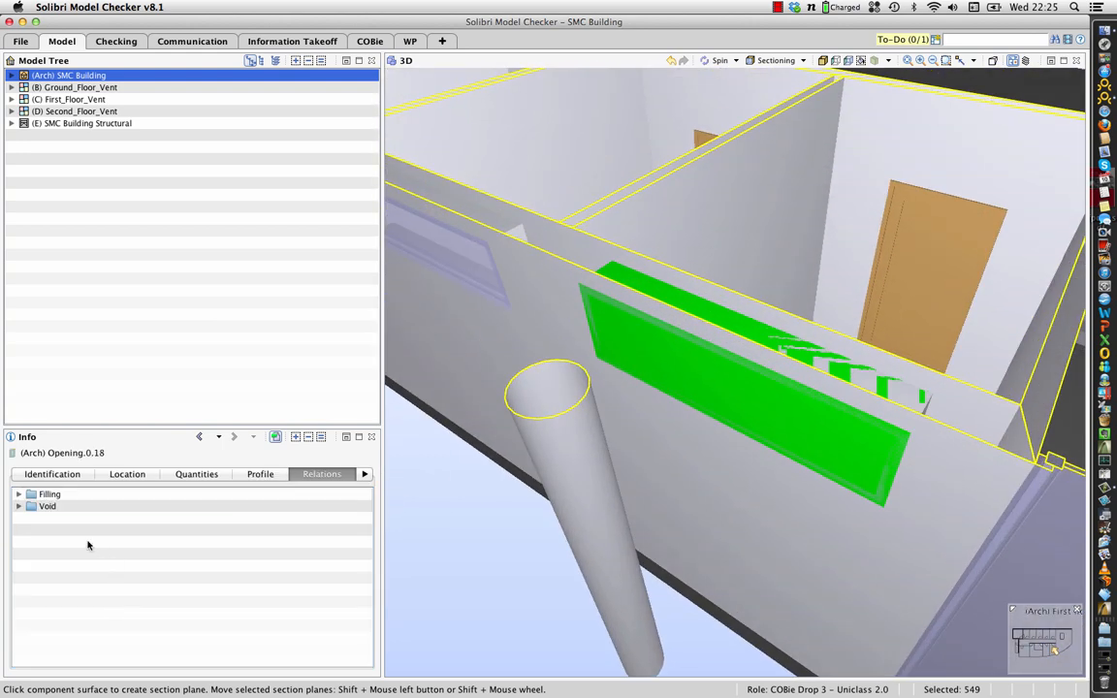
{"action": "left_click", "coordinate": [19, 494]}
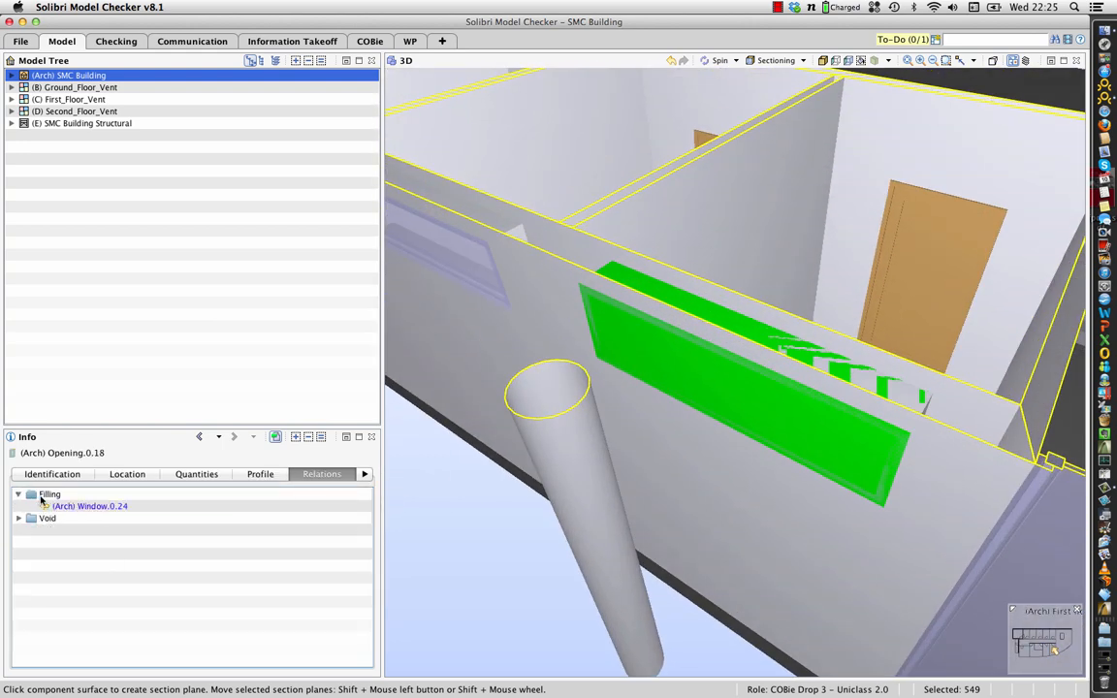
{"action": "double_click", "coordinate": [68, 507]}
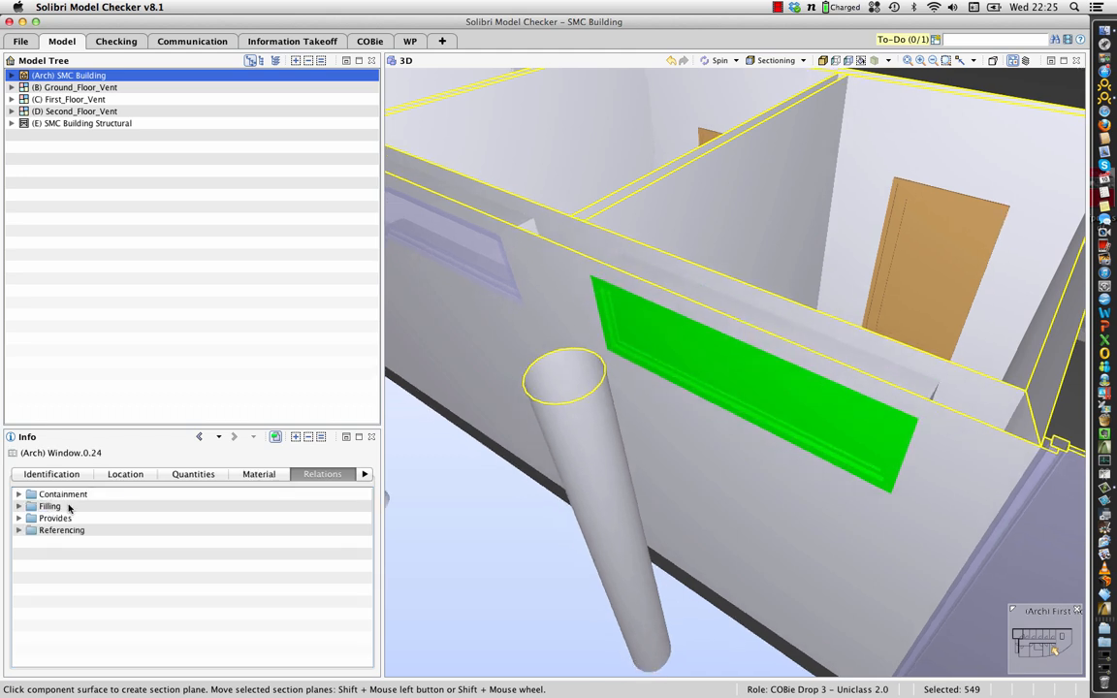